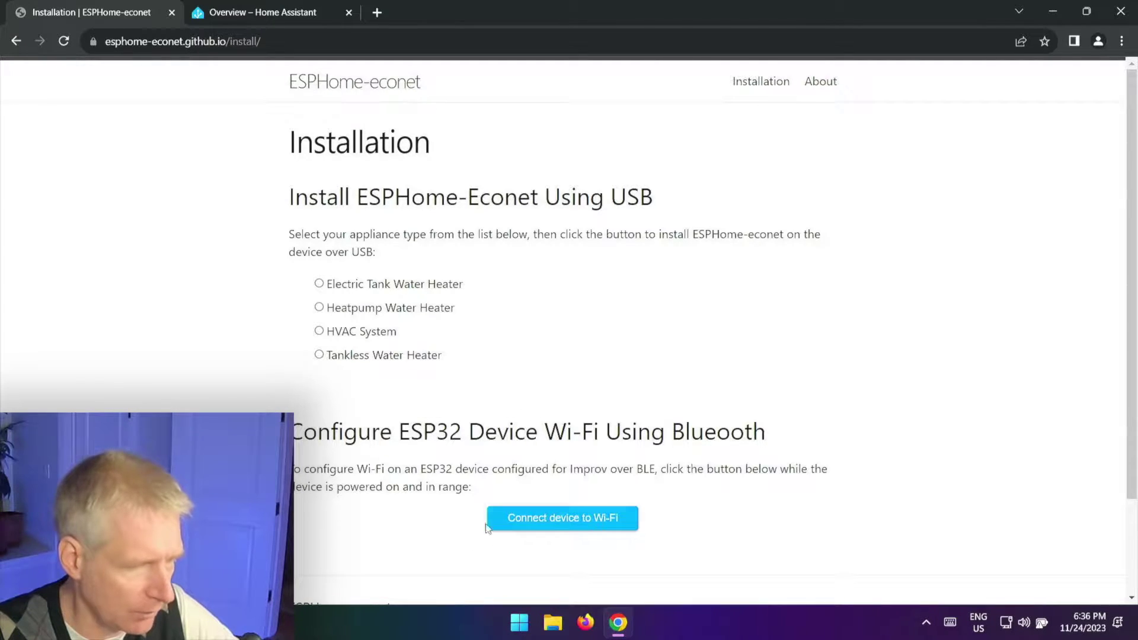
Pick Heatpump Water Heater as the appliance type in the ESPHome-econet installer
left_click(319, 307)
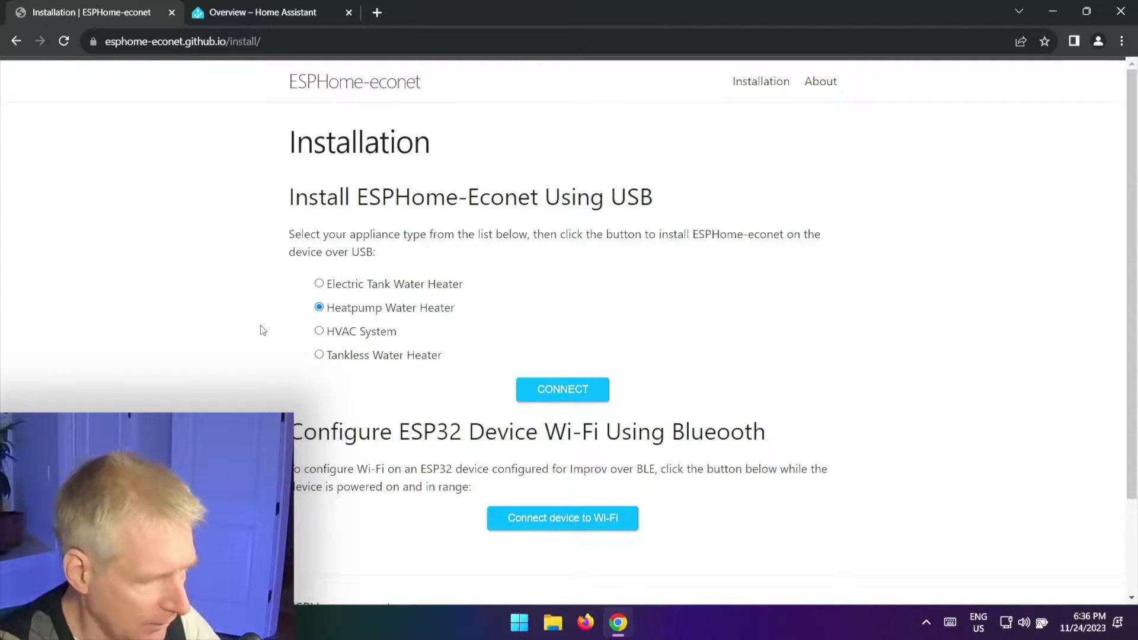
key("super")
Find the board as USB Serial Port (COM4) under Ports in Device Manager, then close it
type("devi")
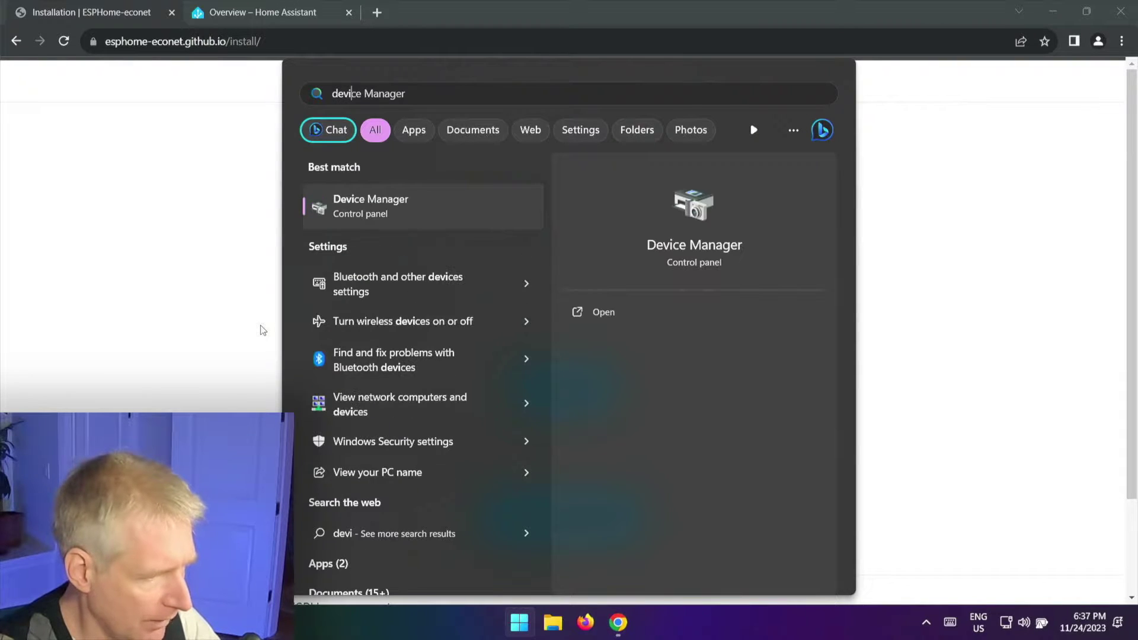
key("Return")
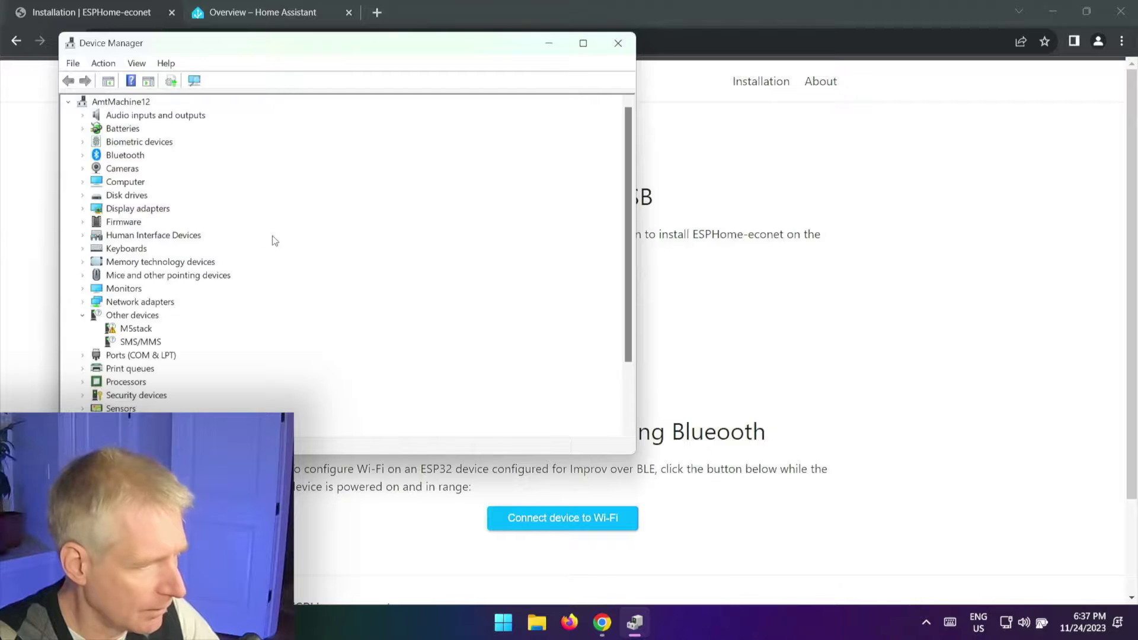
left_click(128, 332)
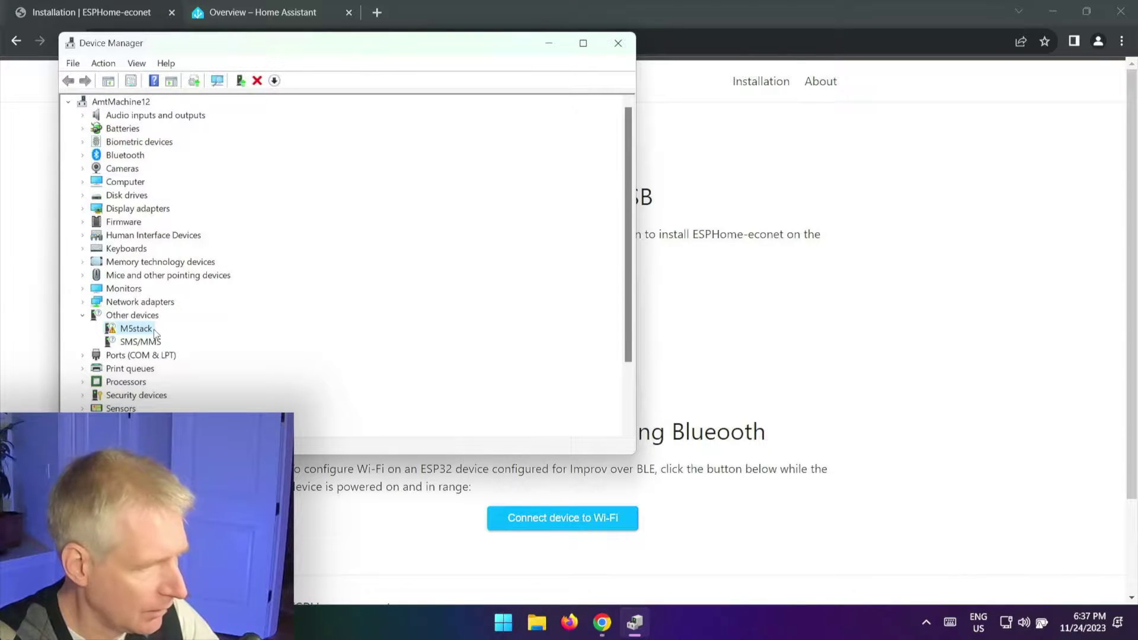
left_click(84, 356)
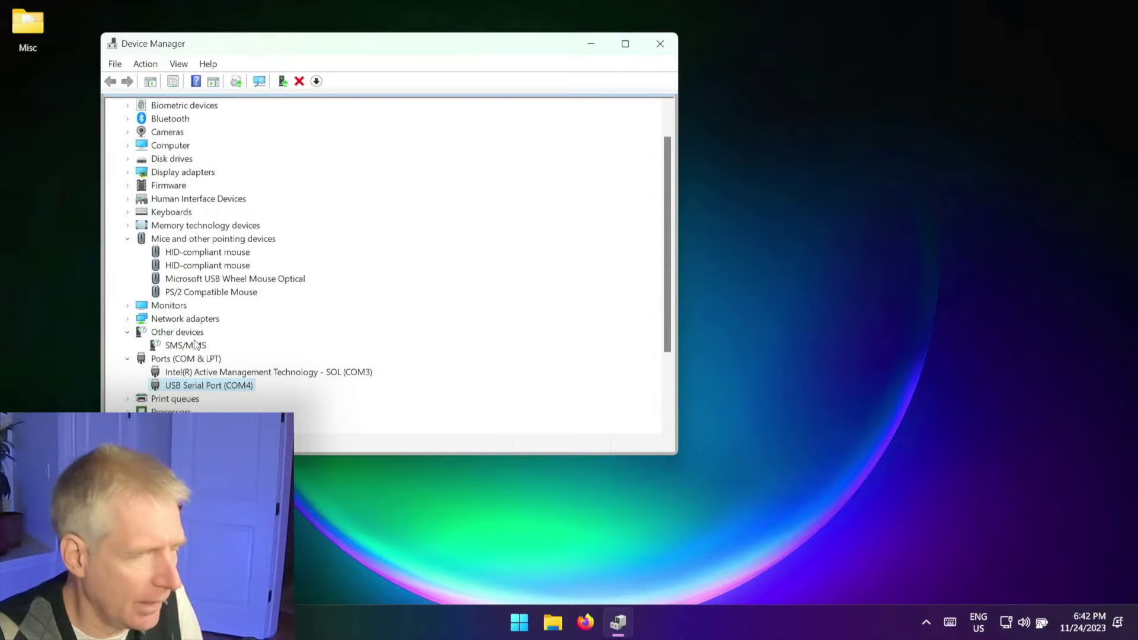
left_click_drag(370, 56, 408, 49)
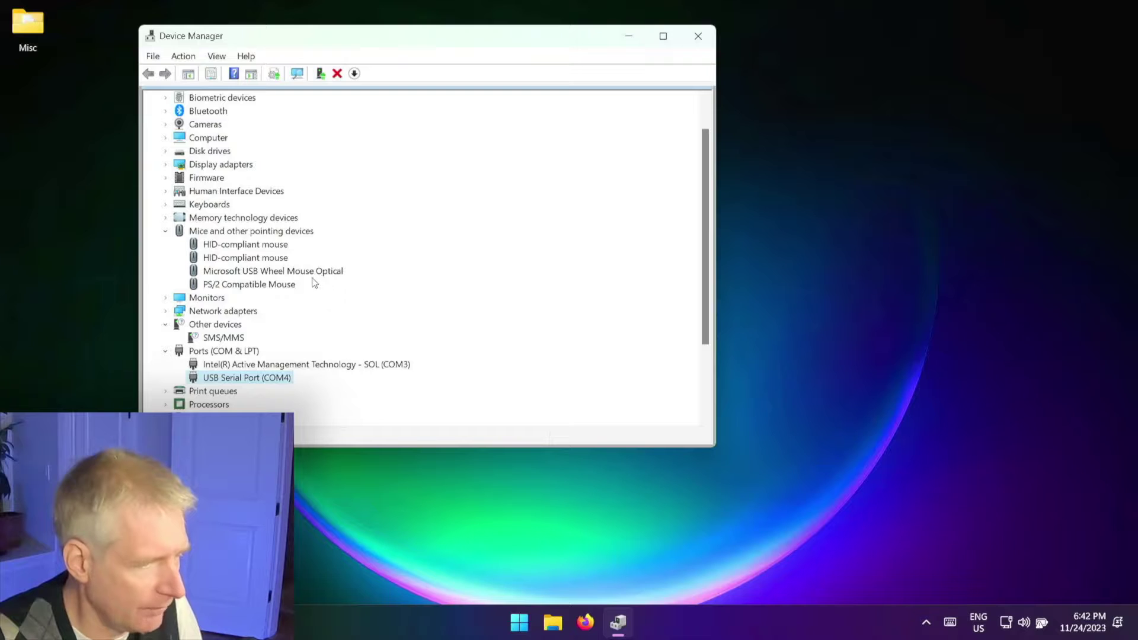
left_click(165, 232)
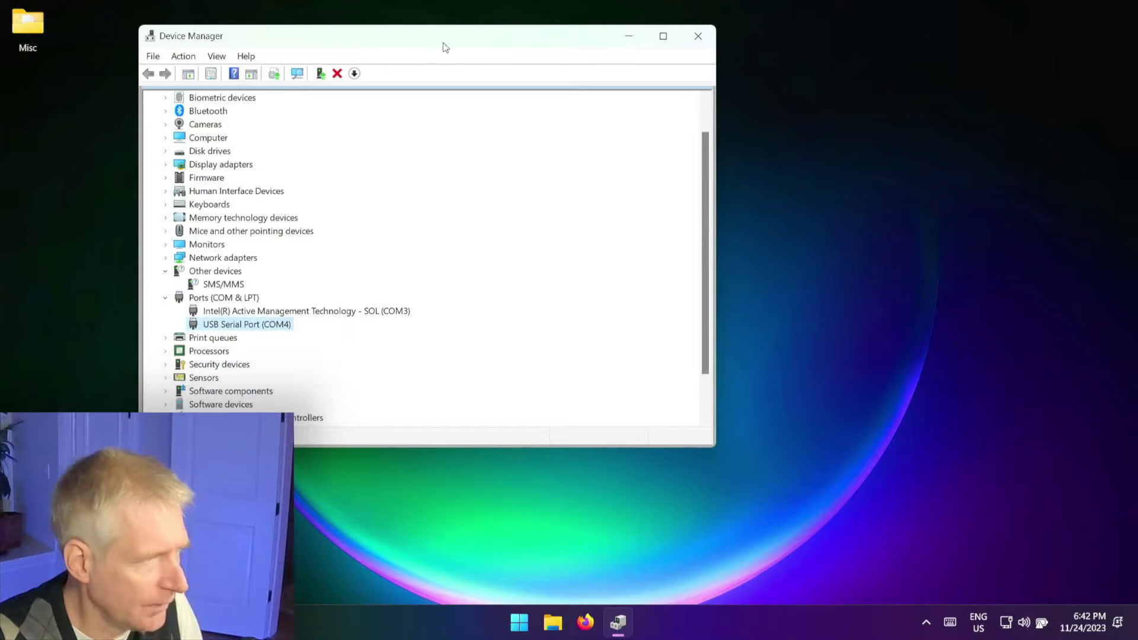
left_click_drag(419, 55, 561, 63)
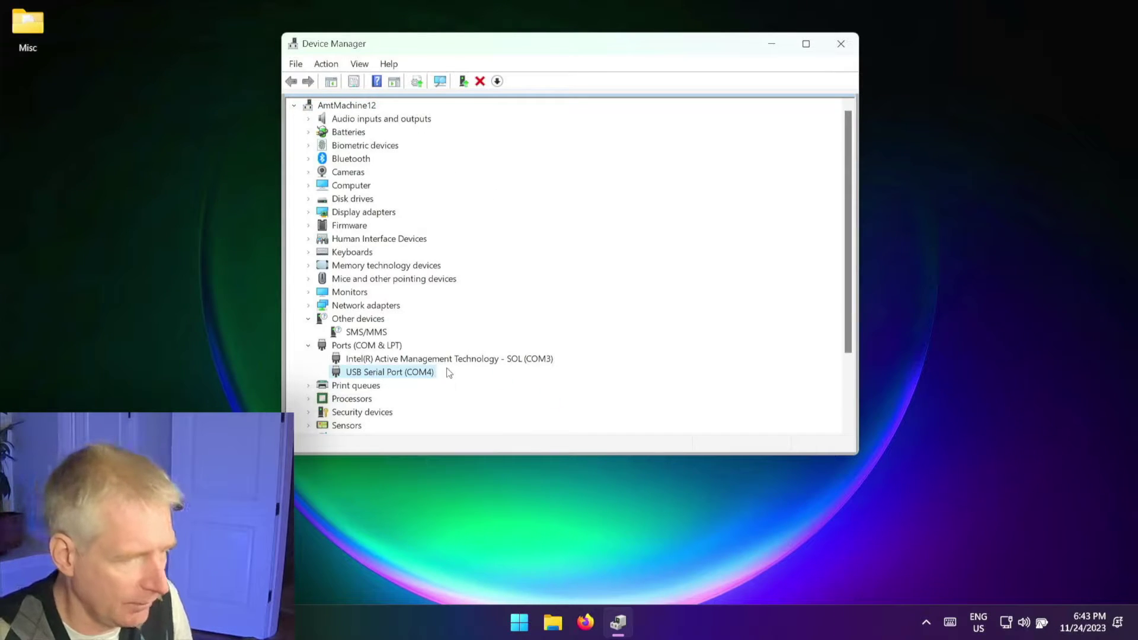
left_click(841, 44)
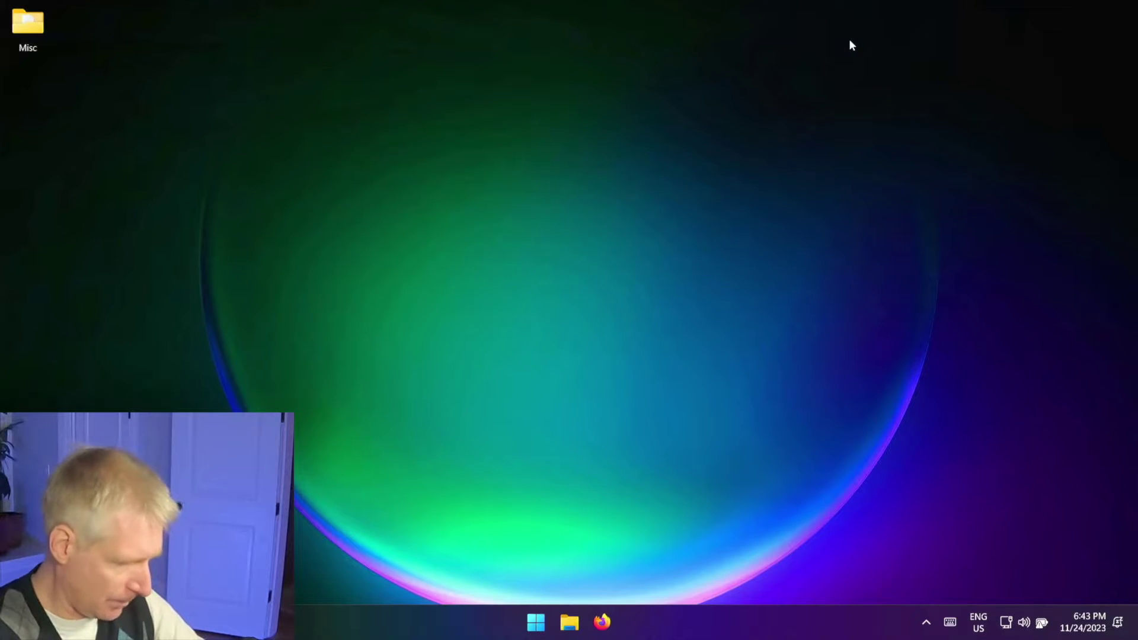
Open esphome-econet.github.io/install/ in a maximized Chrome window and pick Heatpump Water Heater
key("super")
type("ch")
key("Return")
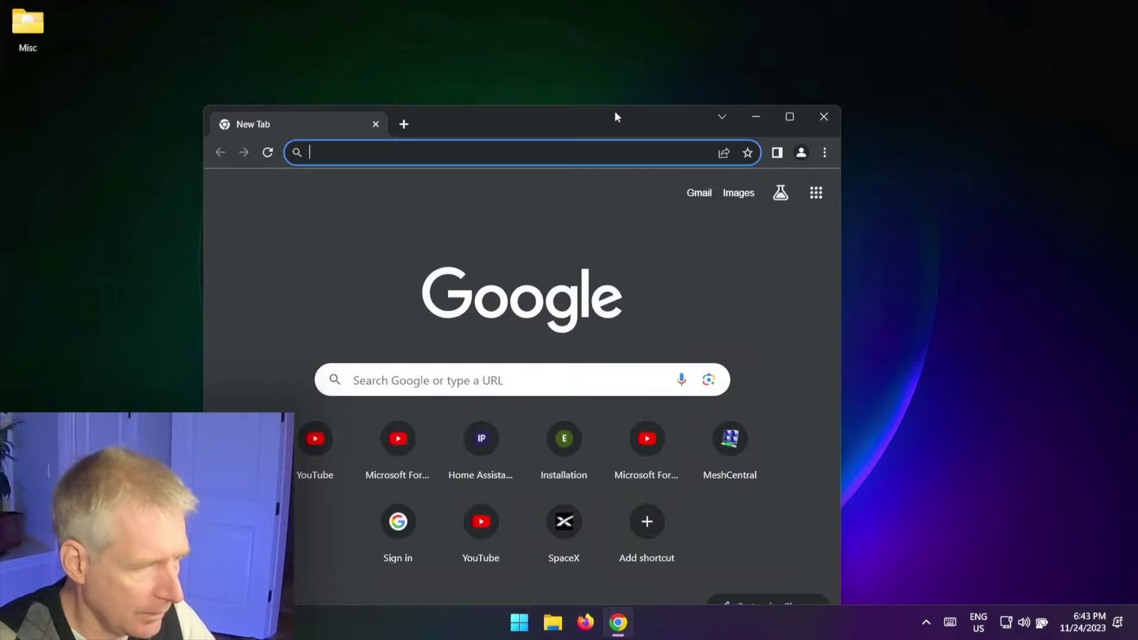
left_click_drag(615, 113, 636, 59)
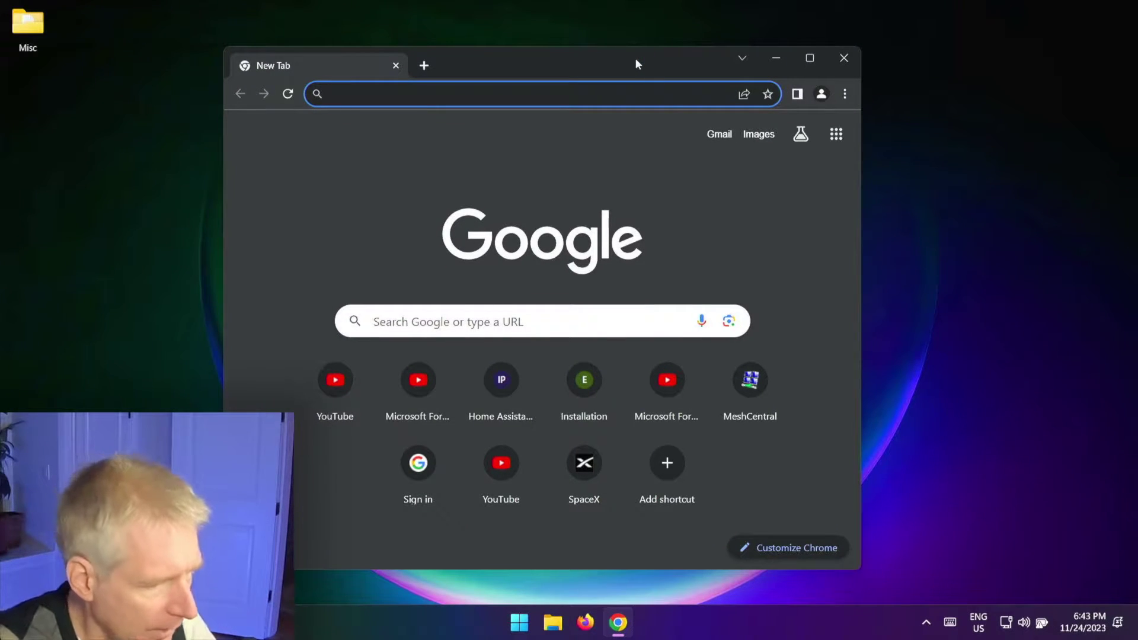
type("esp")
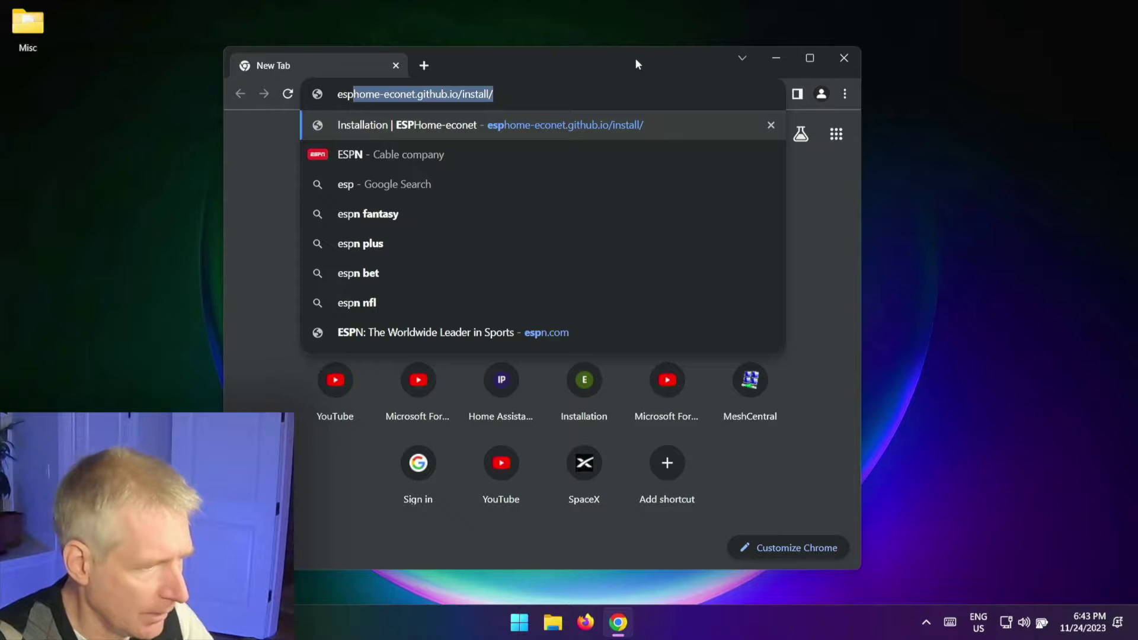
key("Return")
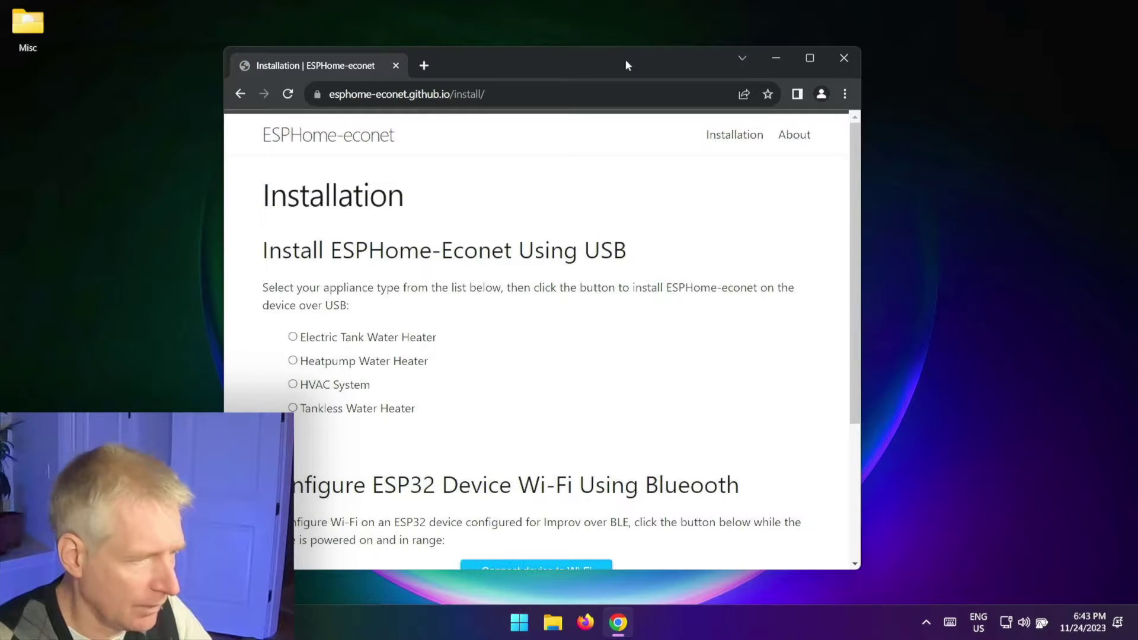
double_click(522, 61)
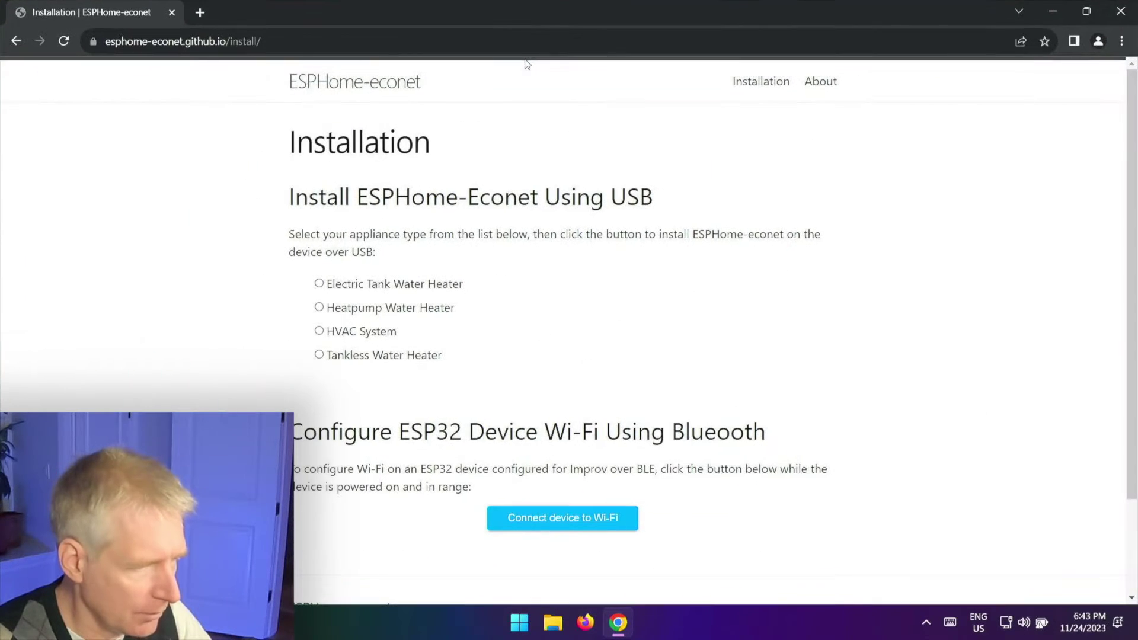
left_click(319, 307)
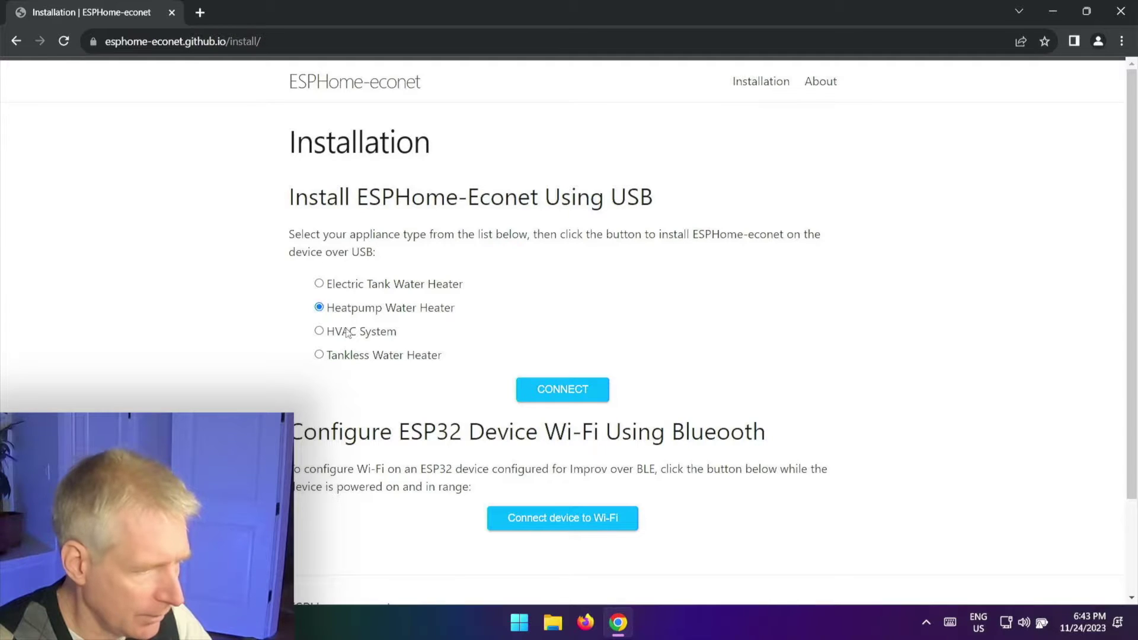
Connect to the board on USB Serial Port (COM4) and confirm installing esphome-econet v1.5.0
left_click(562, 391)
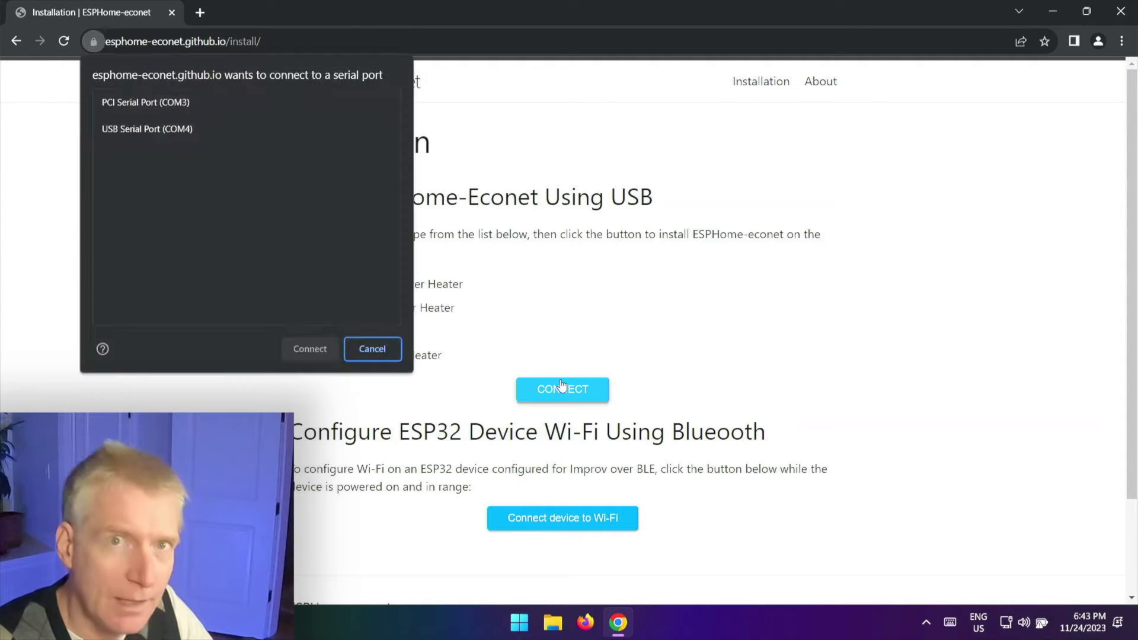
left_click(174, 132)
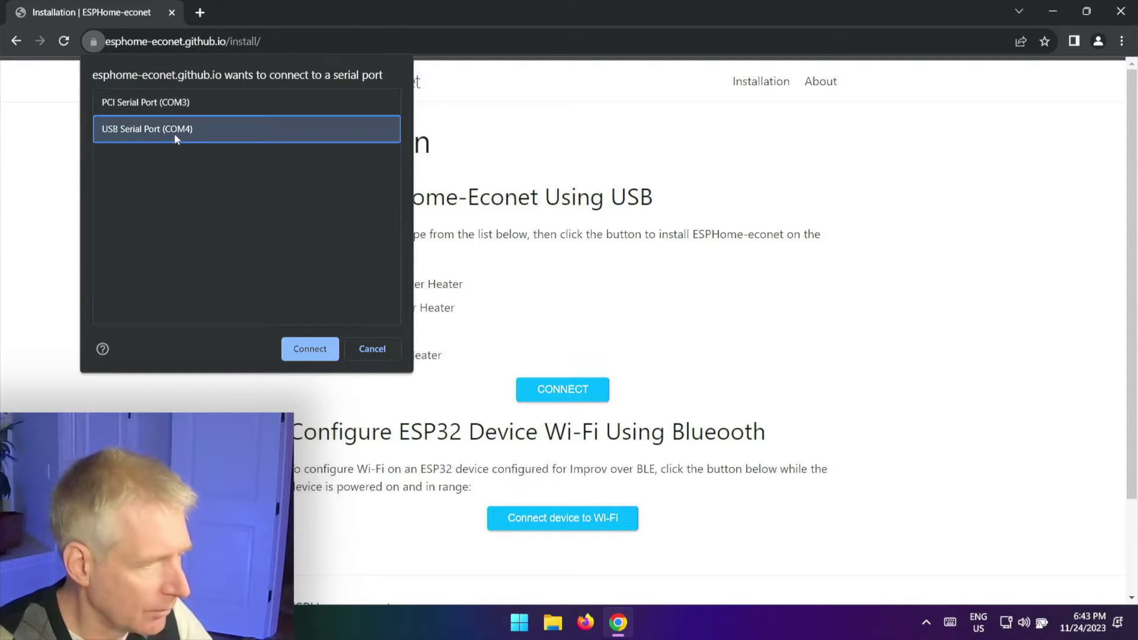
left_click(311, 351)
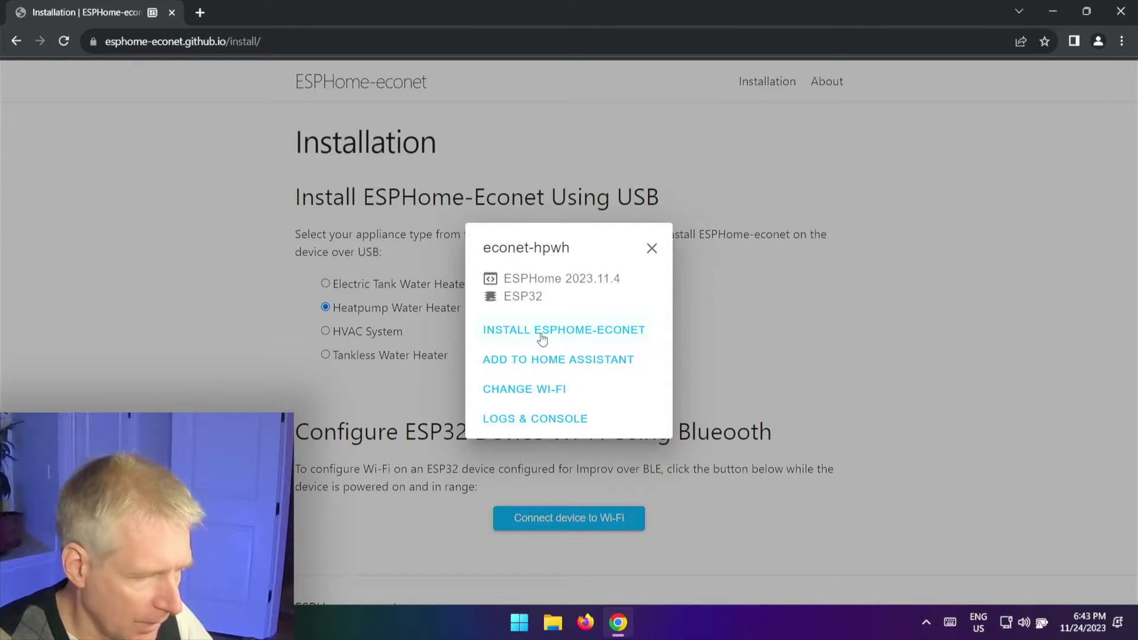
left_click(578, 332)
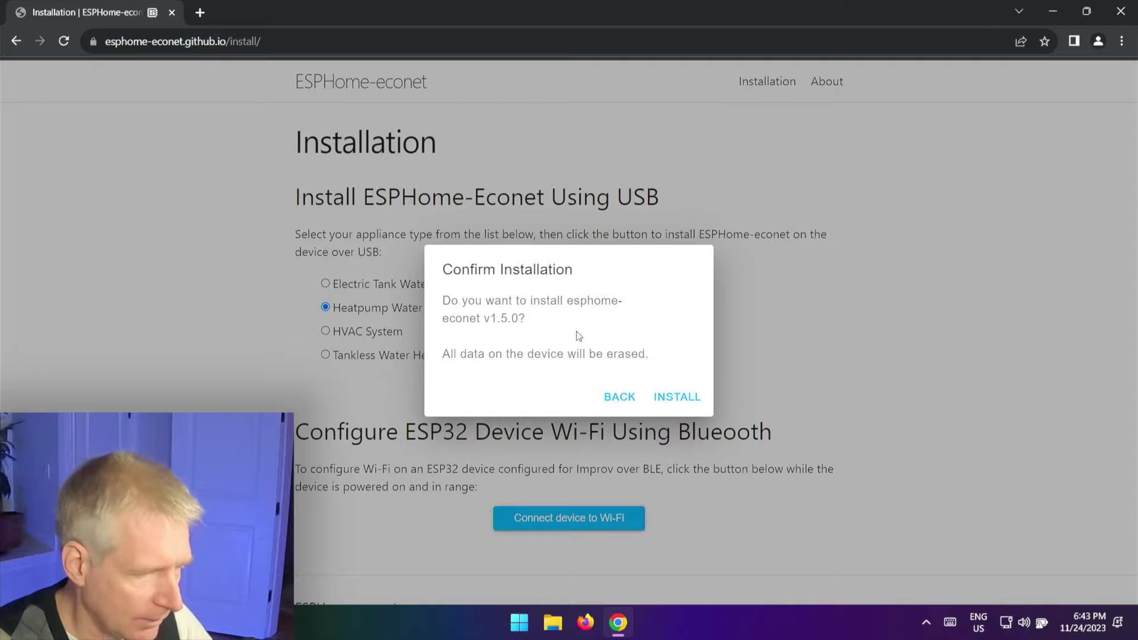
left_click(688, 397)
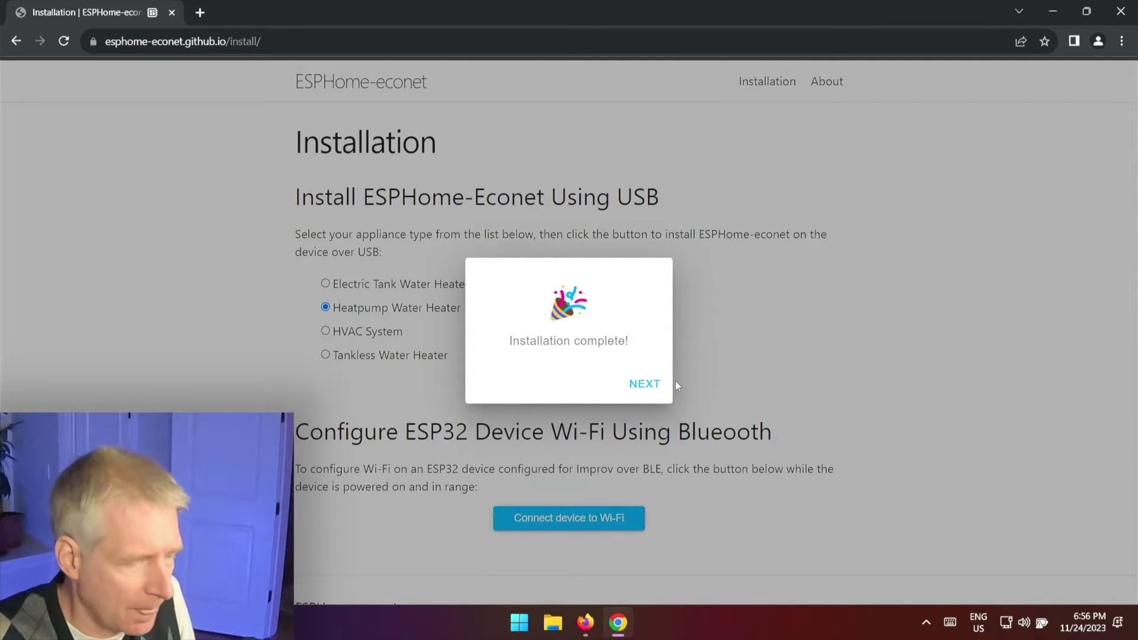
Continue past the Installation complete! message to the Device Dashboard
left_click(645, 385)
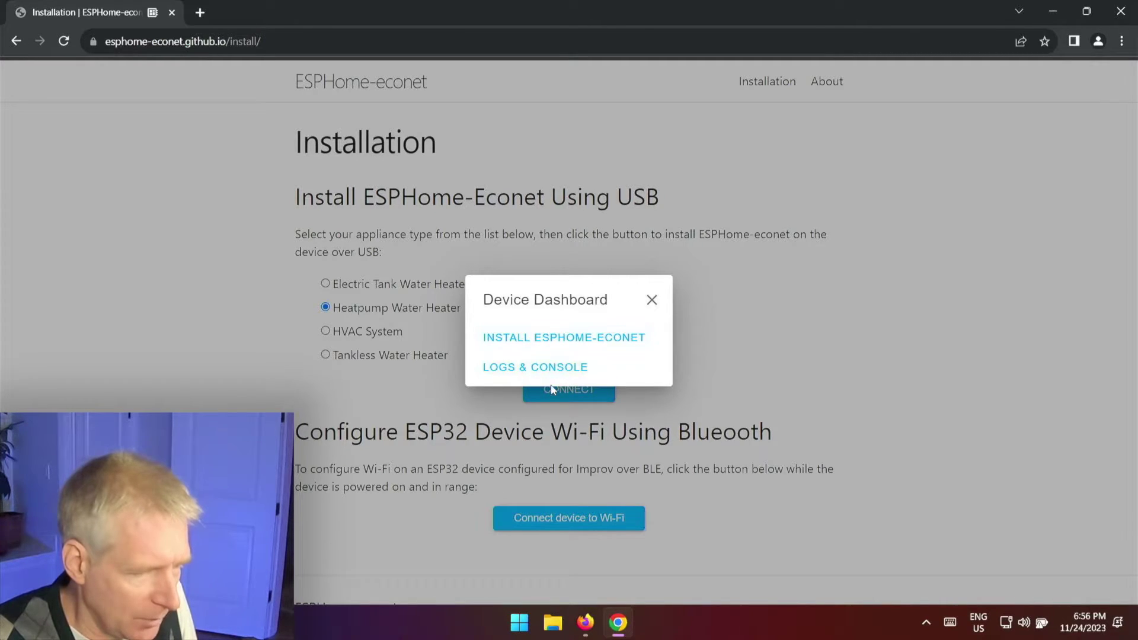
Close the Device Dashboard and abandon the Bluetooth Wi-Fi setup attempt
left_click(653, 301)
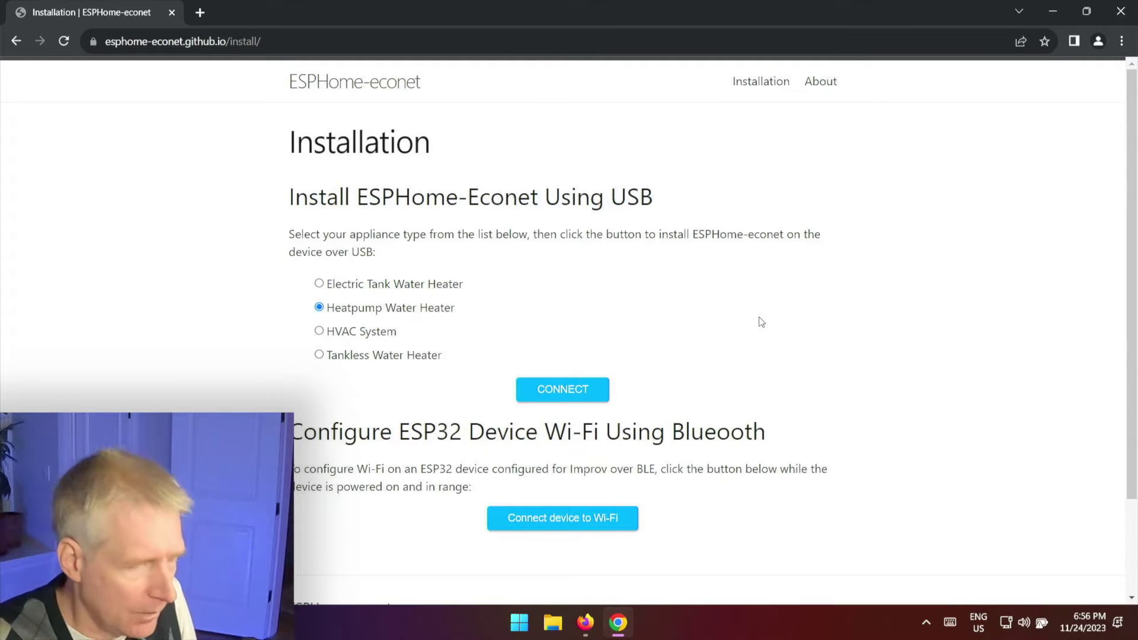
left_click(569, 524)
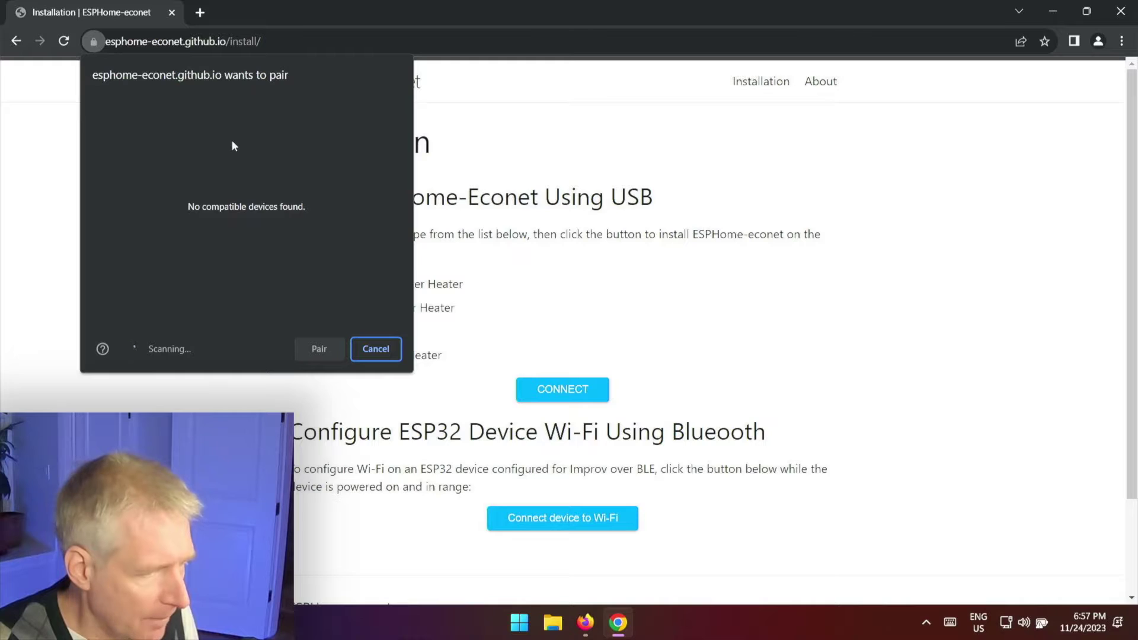
left_click(376, 356)
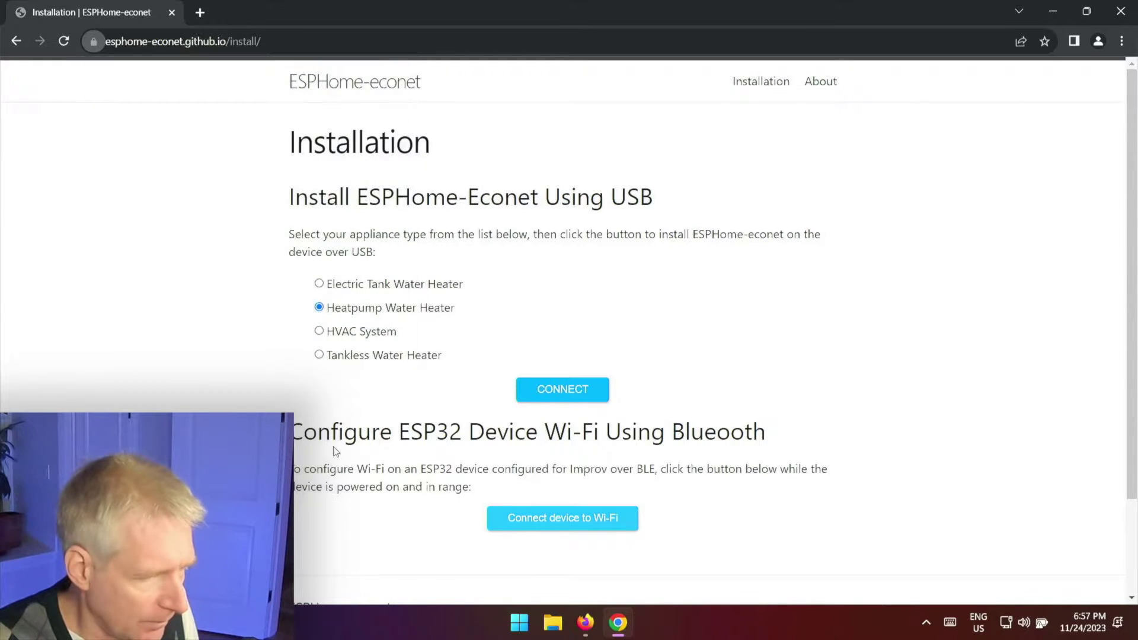
Reconnect to the board on COM4 twice, closing the limited Device Dashboard each time
left_click(568, 393)
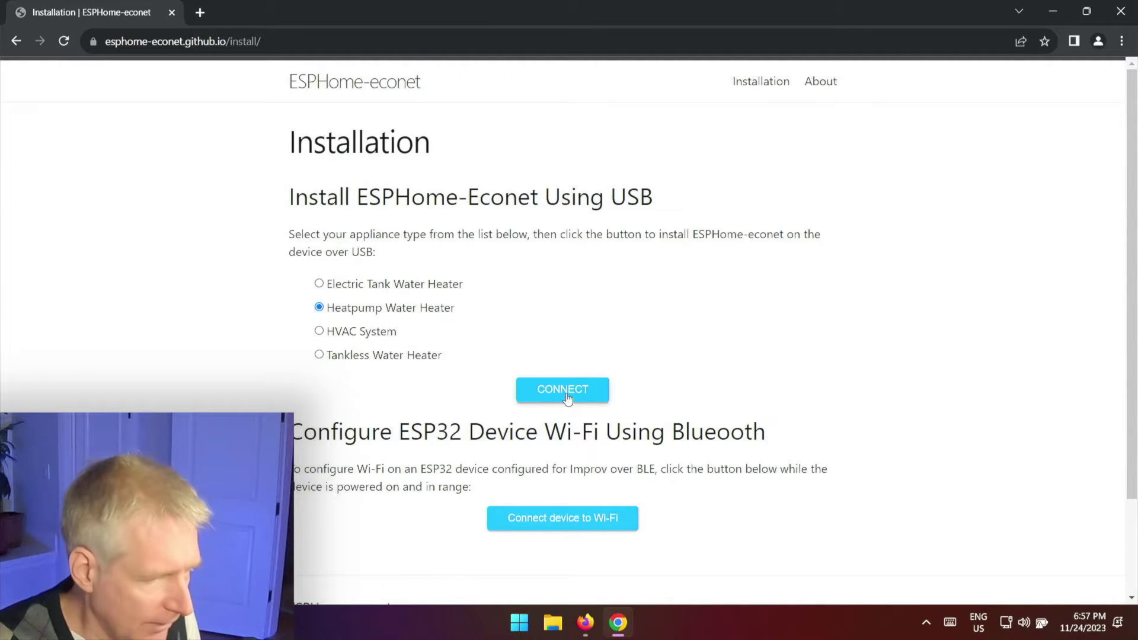
left_click(190, 130)
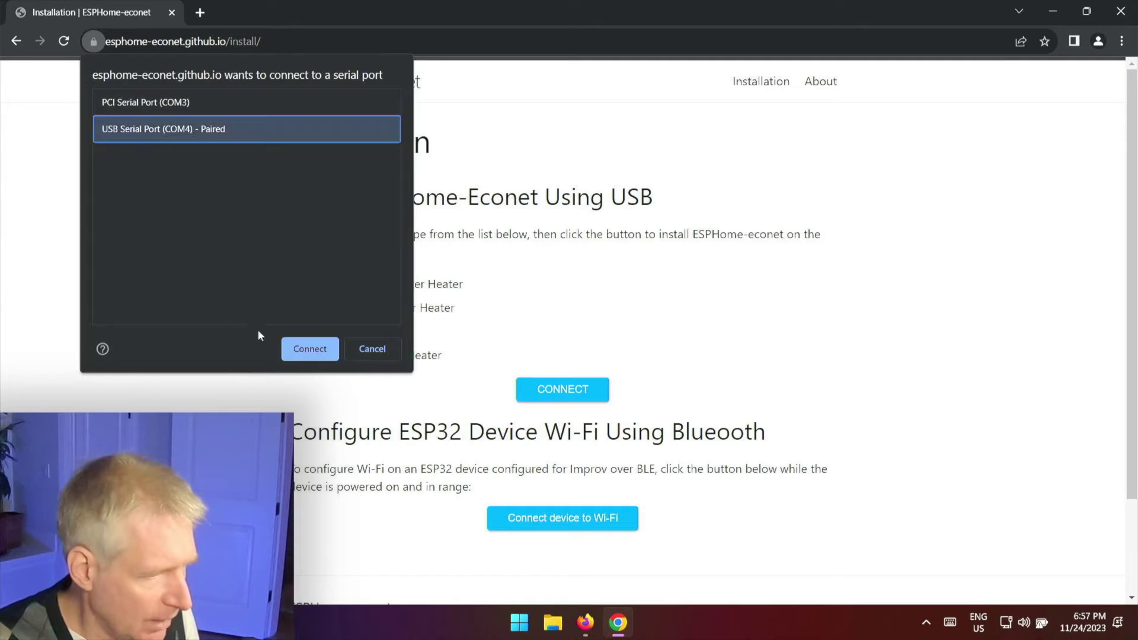
left_click(306, 348)
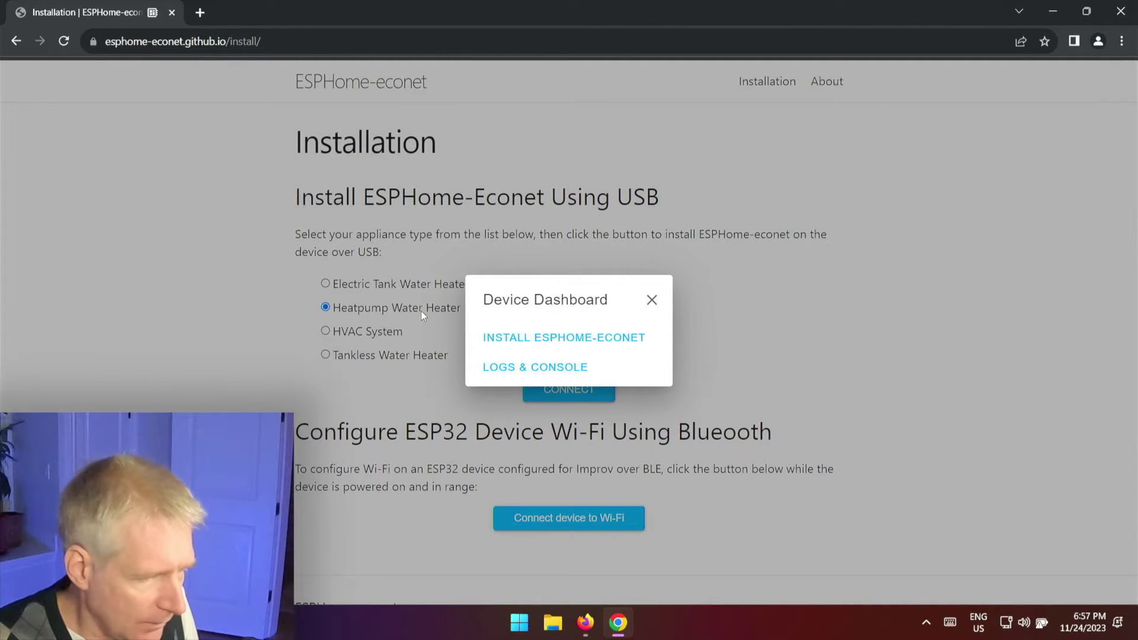
left_click(651, 302)
left_click(580, 392)
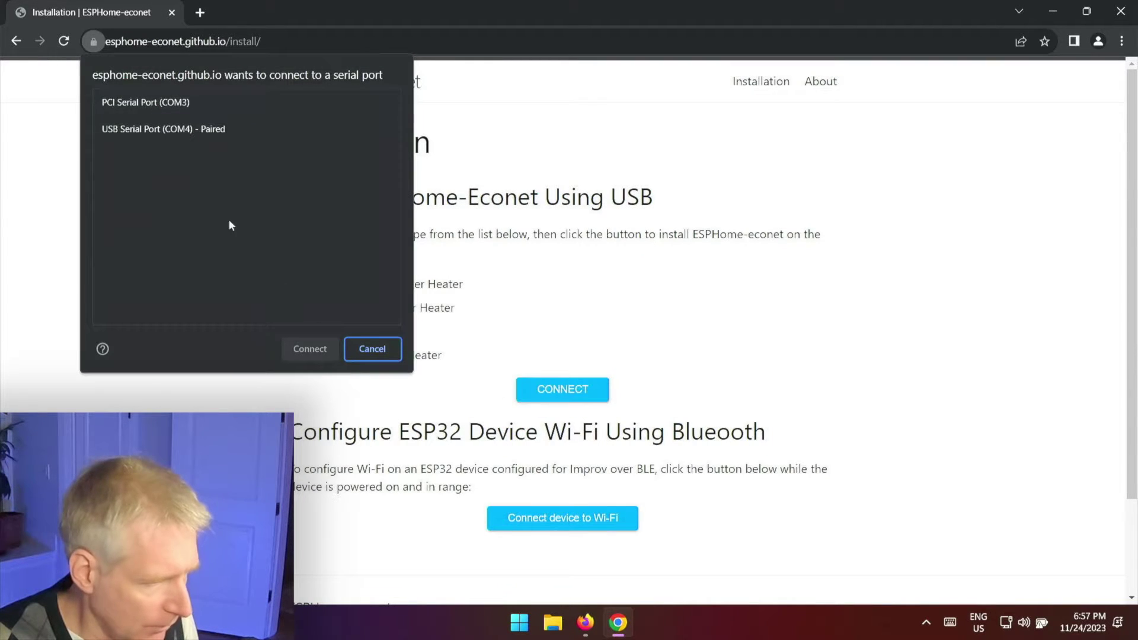
left_click(194, 139)
left_click(304, 350)
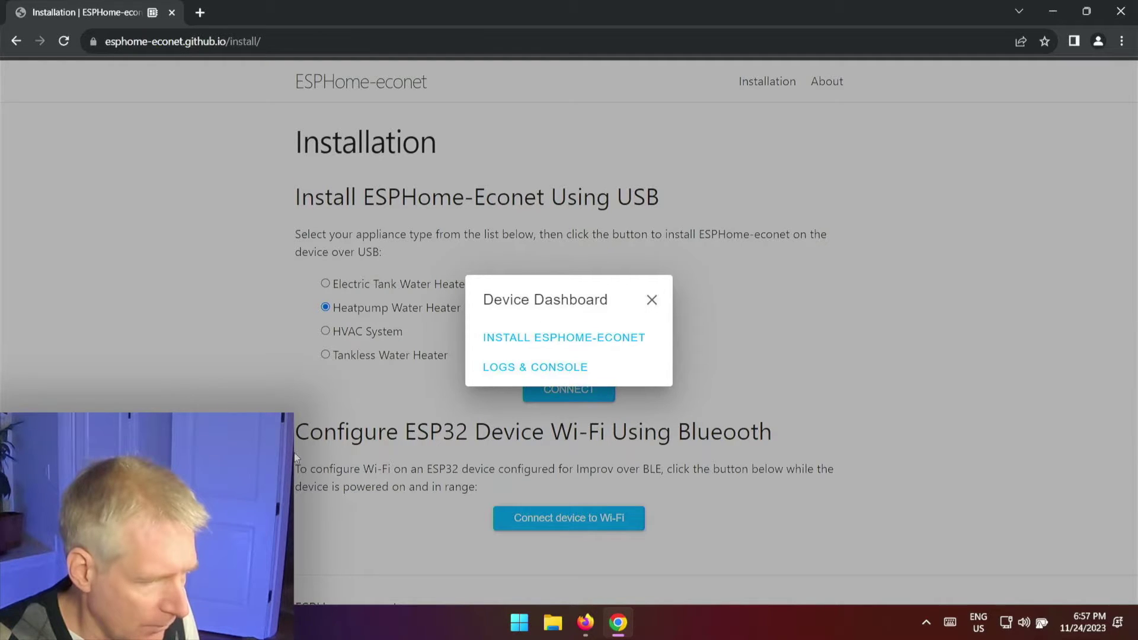
left_click(652, 300)
Reconnect on COM4 and join the device to the home Wi-Fi network with its password
left_click(565, 392)
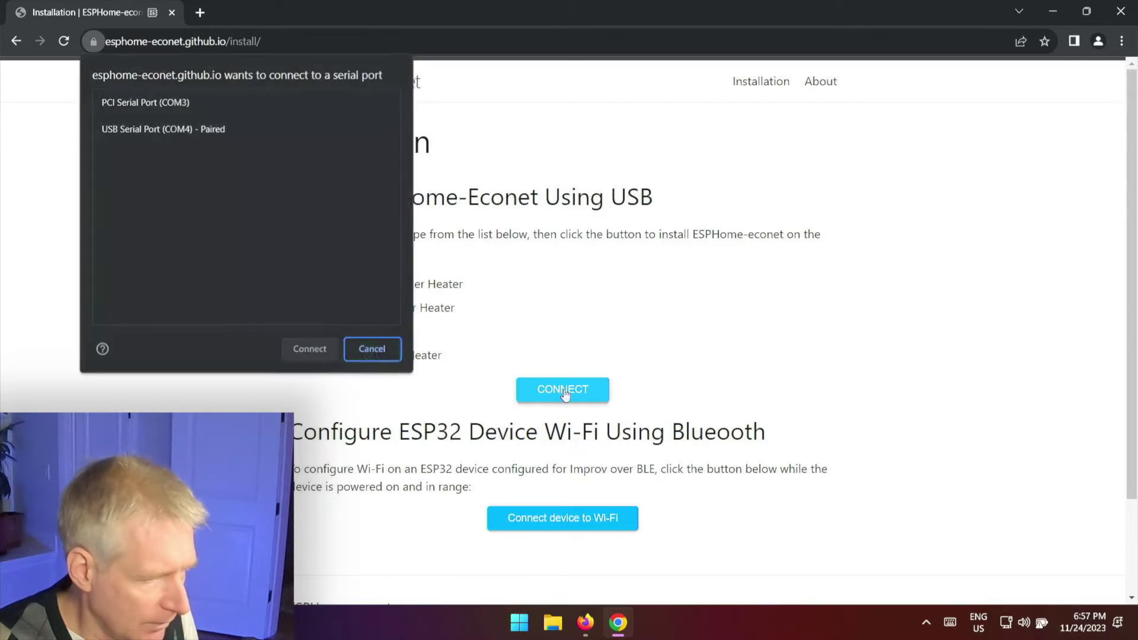
left_click(243, 129)
left_click(294, 342)
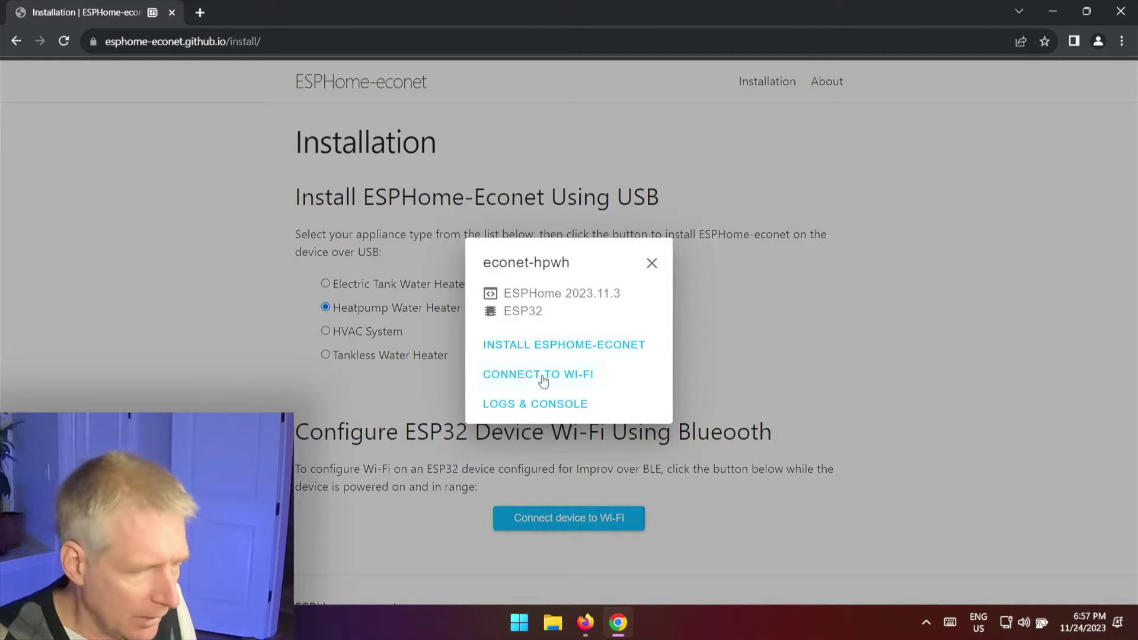
left_click(544, 379)
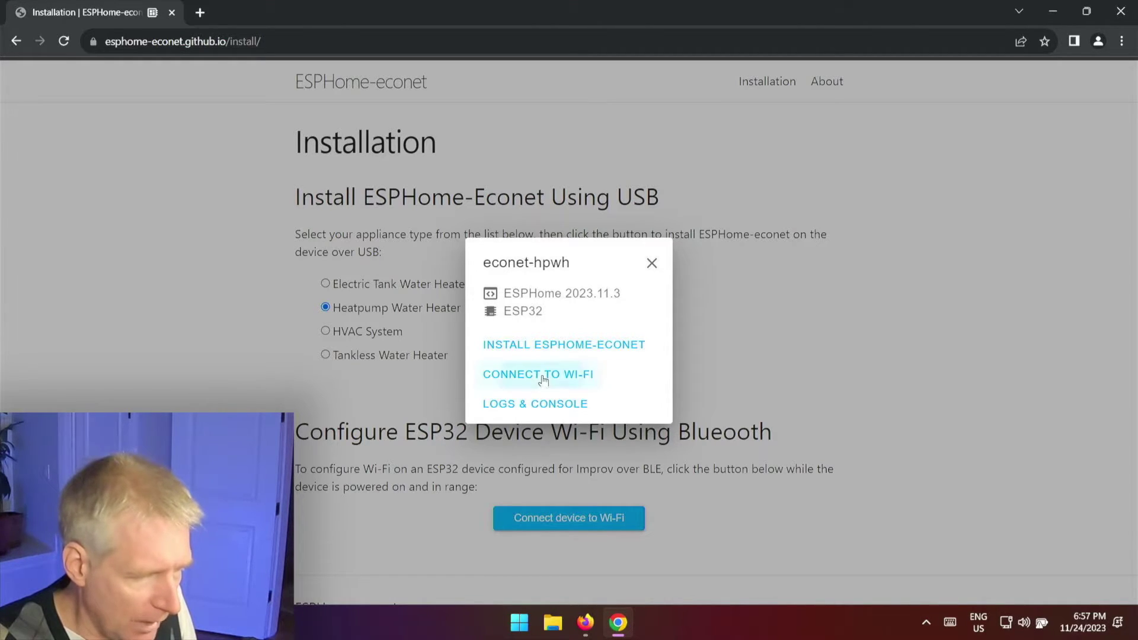
left_click(531, 332)
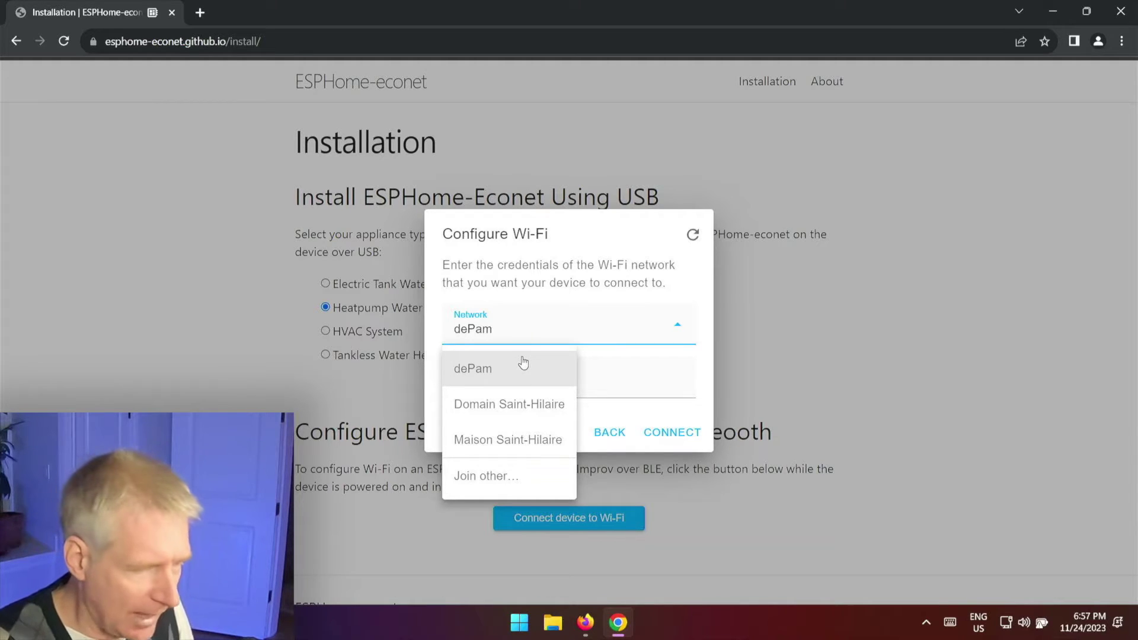
left_click(512, 446)
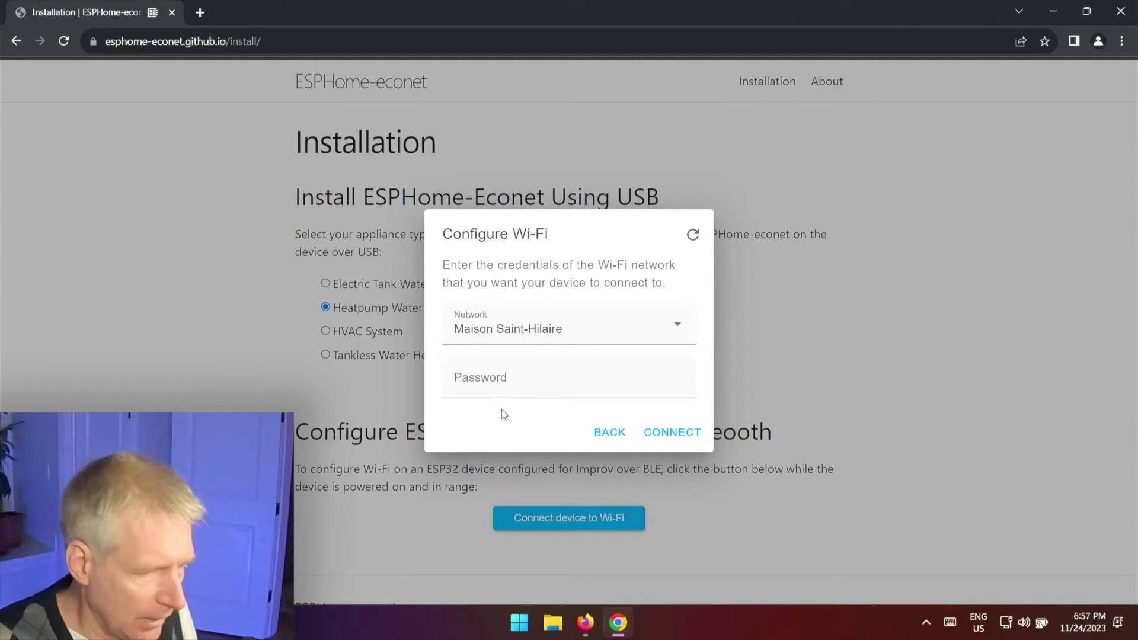
left_click(507, 377)
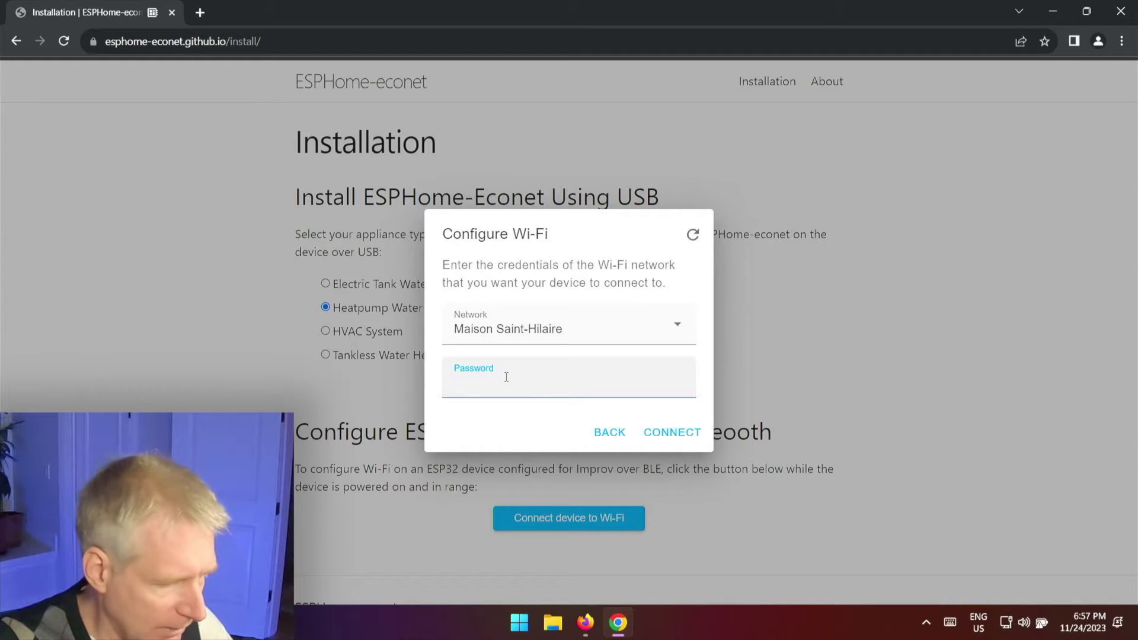
type("••••••••••••")
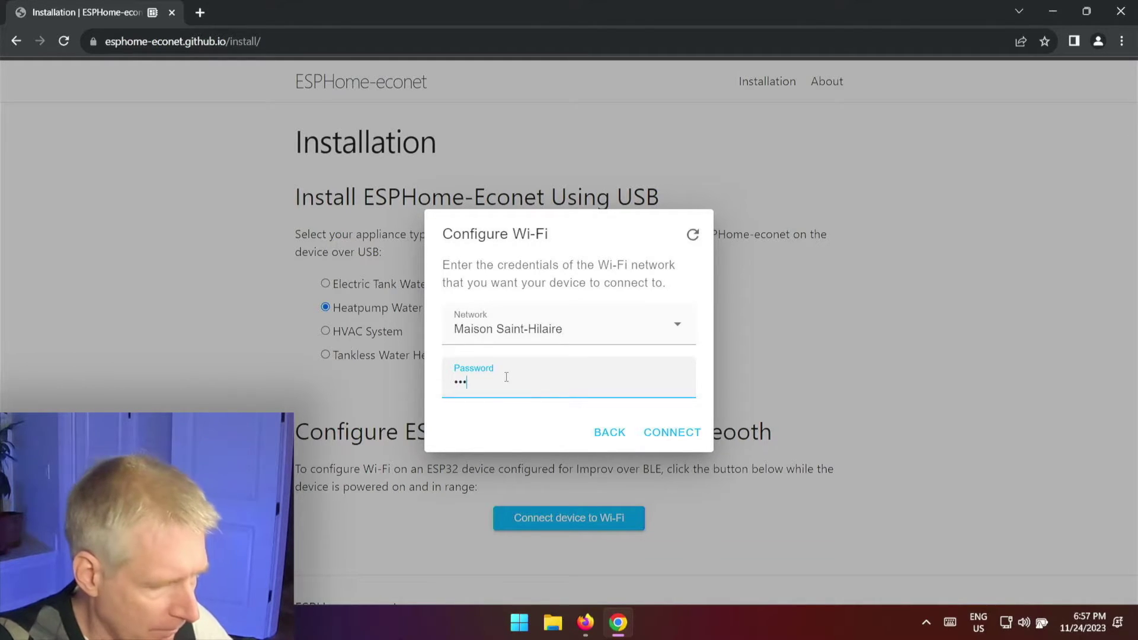
type("•")
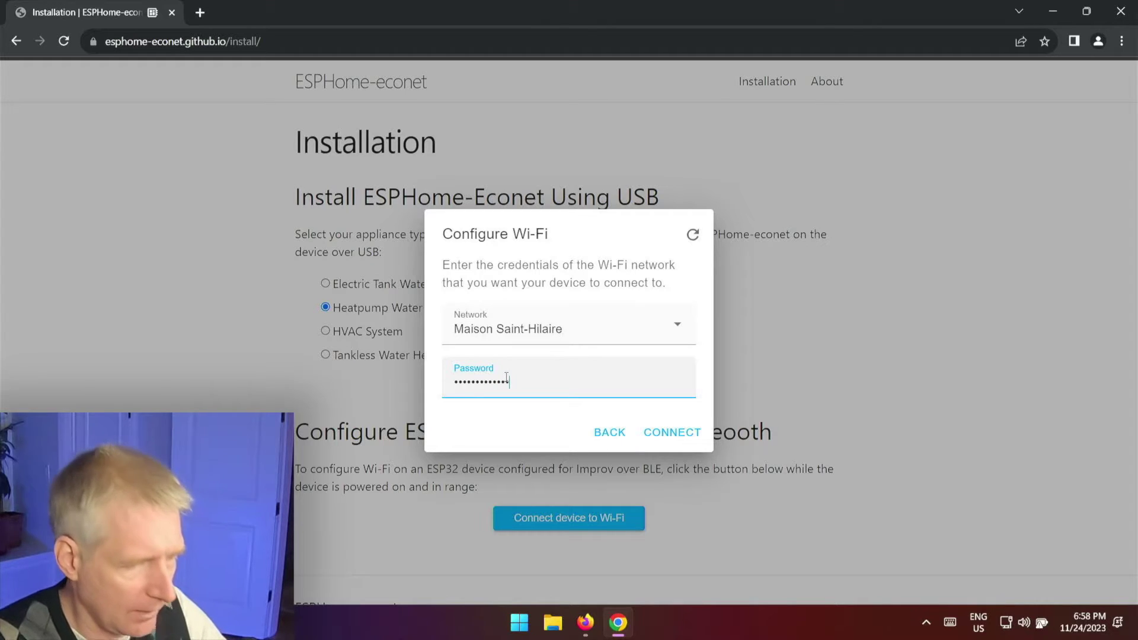
left_click(657, 433)
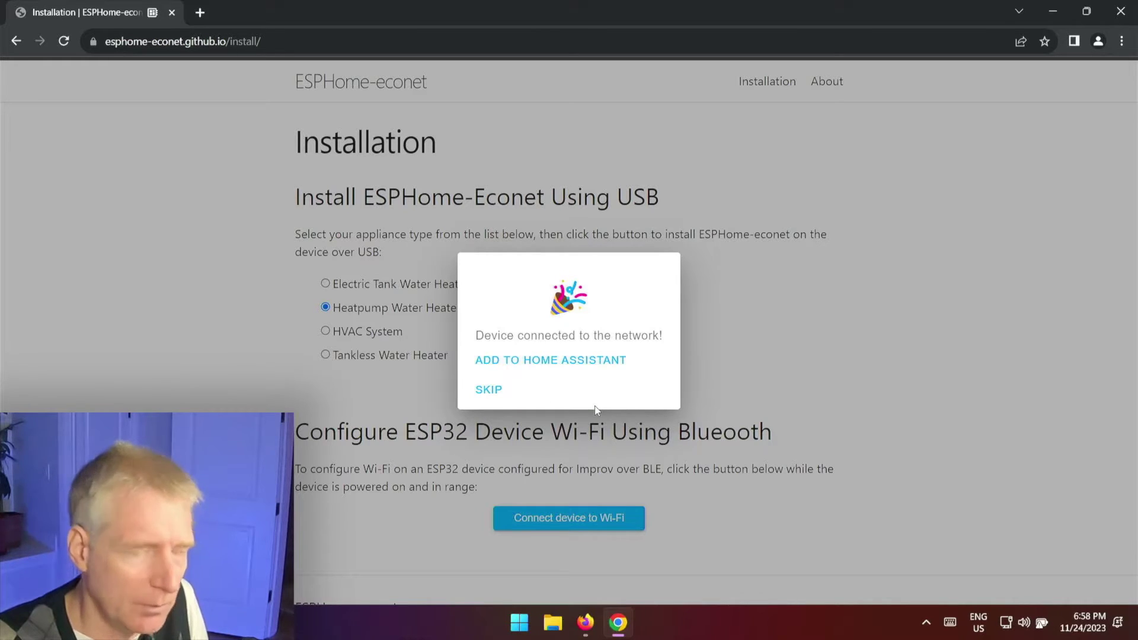
Skip adding the device to Home Assistant and close the econet-hpwh device panel
left_click(489, 391)
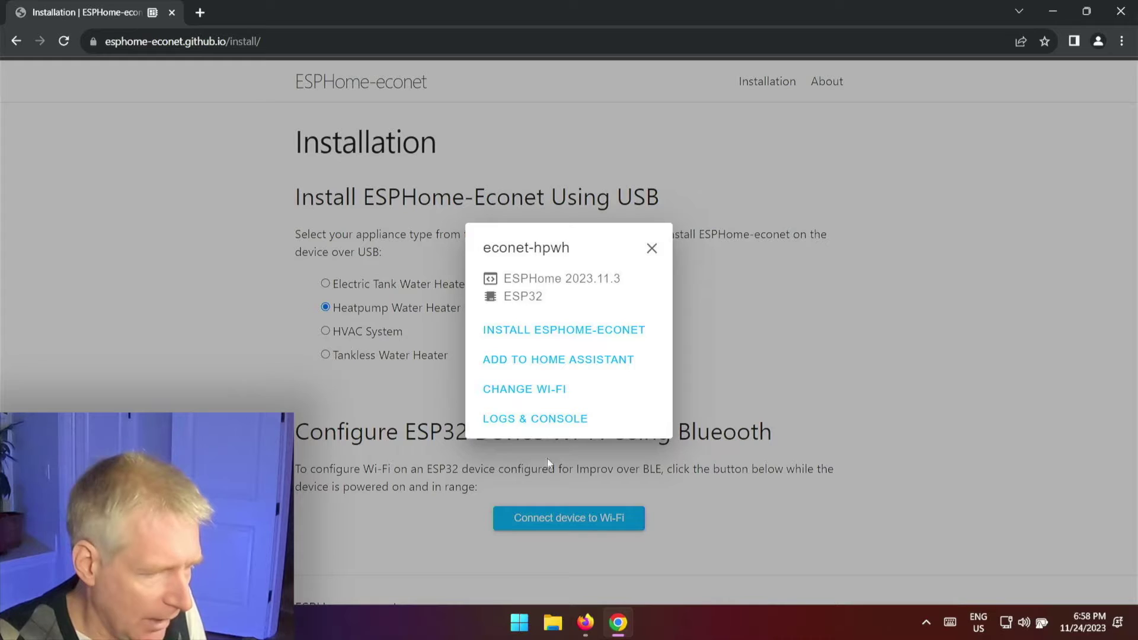
left_click(654, 249)
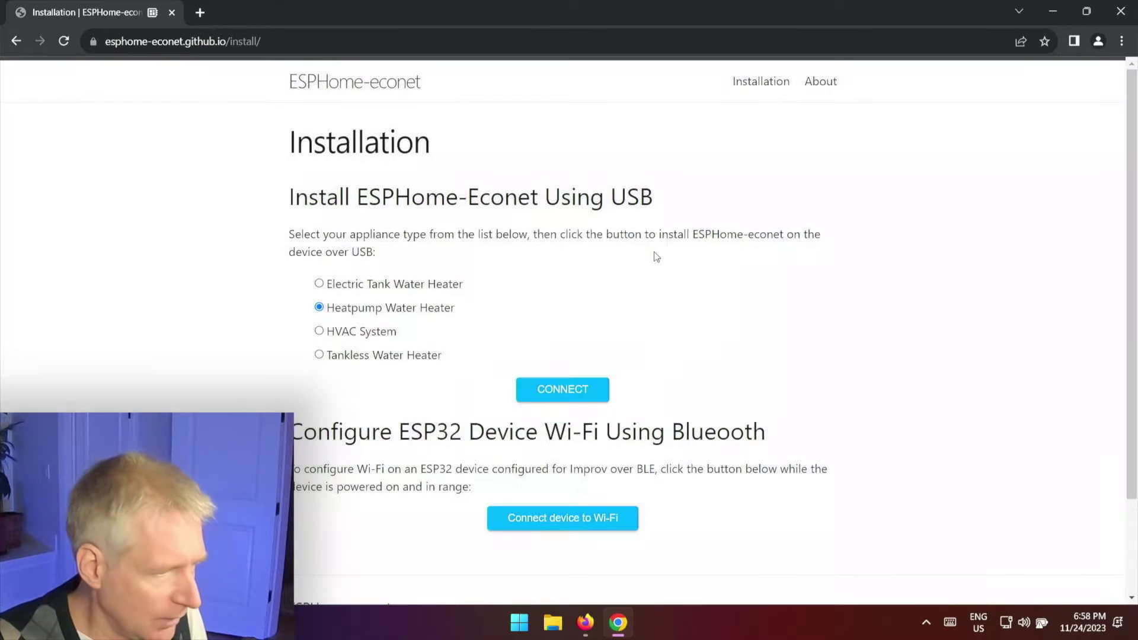
left_click(199, 12)
Load Home Assistant at 192.168.2.192:8123 and open its ESPHome dashboard
left_click(213, 47)
type("192.168.2.192:8123")
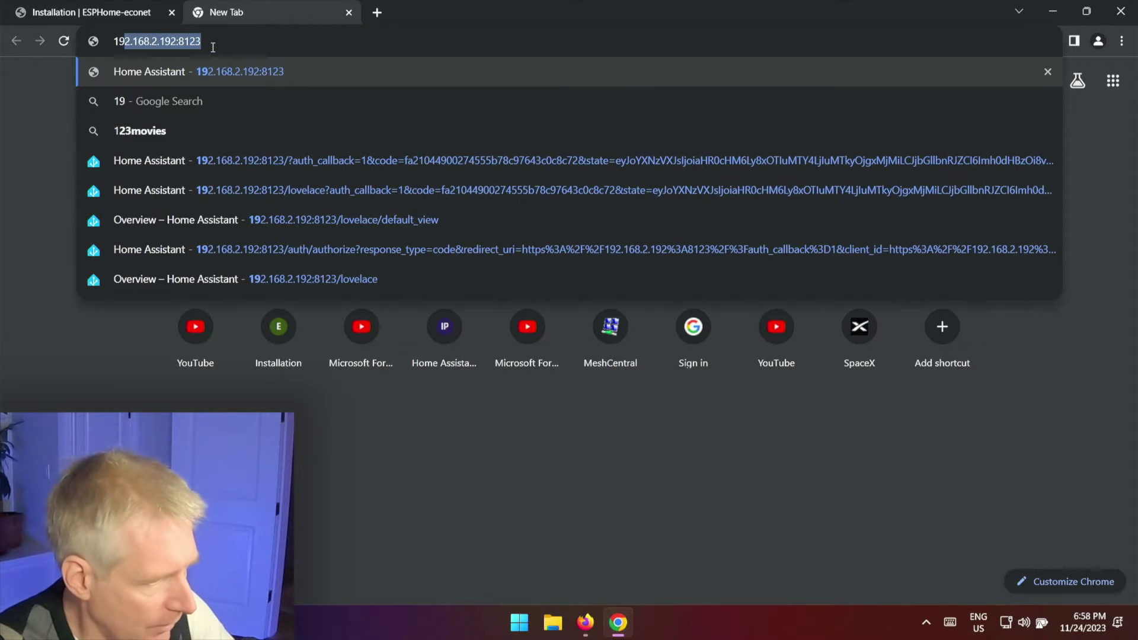
key("Return")
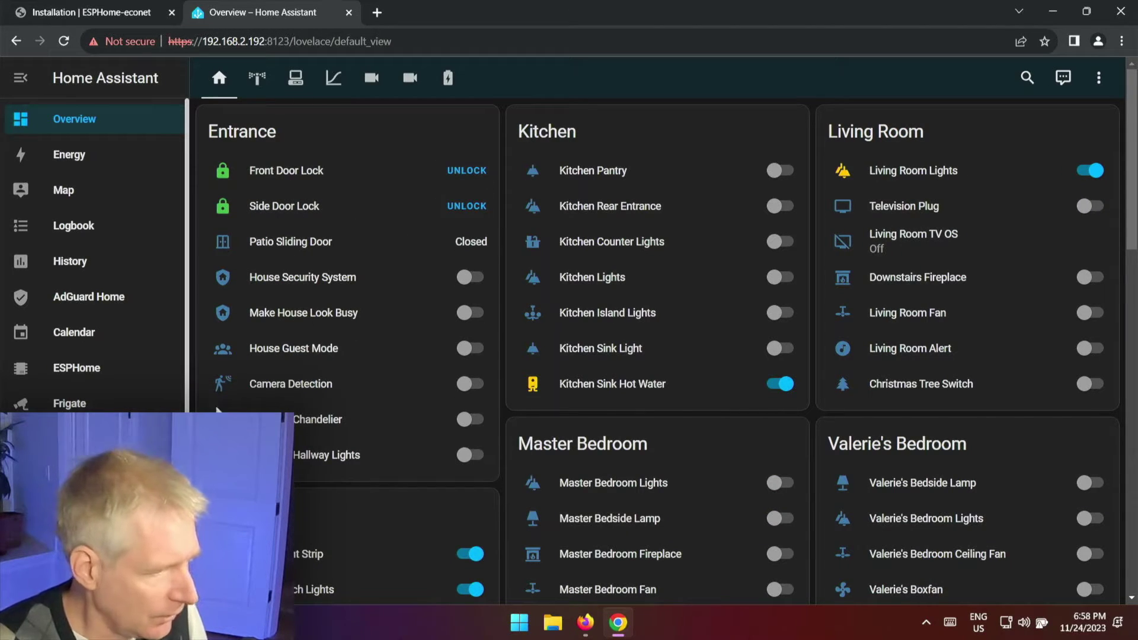
scroll(123, 356, "down", 1)
left_click(80, 295)
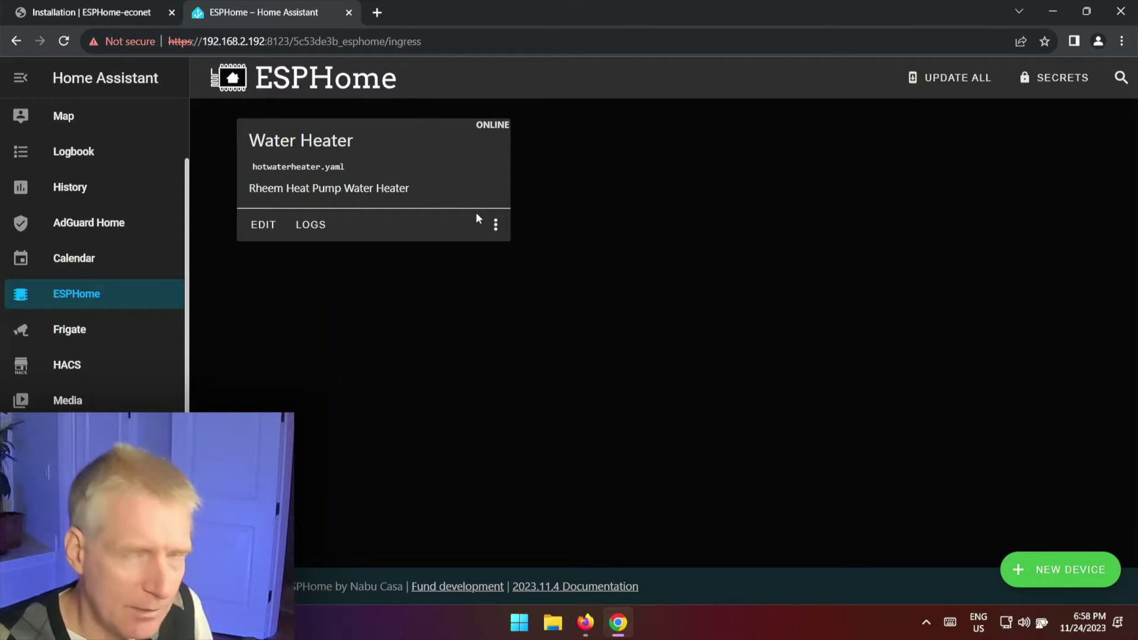
scroll(185, 357, "down", 1)
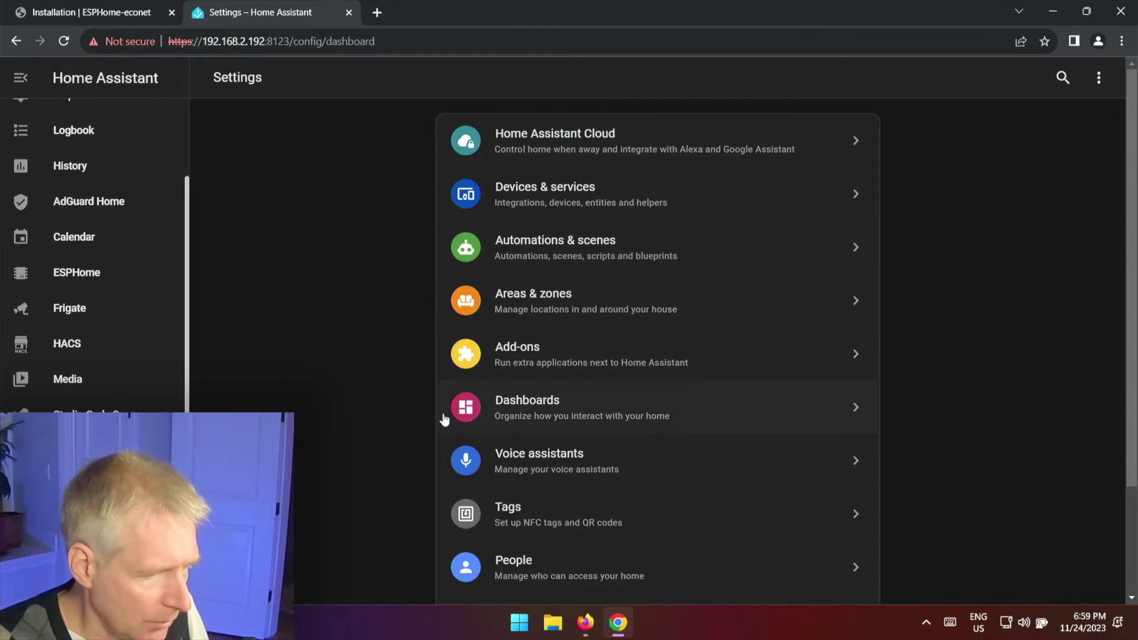
View Home Assistant's installed add-ons, then return to the ESPHome dashboard
left_click(519, 362)
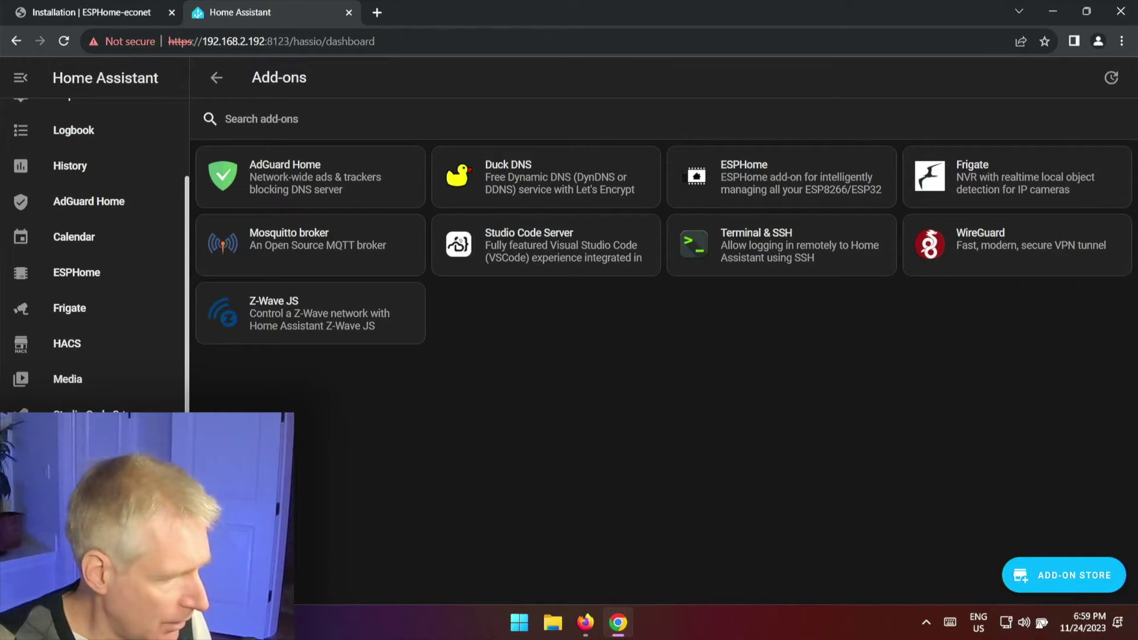
left_click(89, 273)
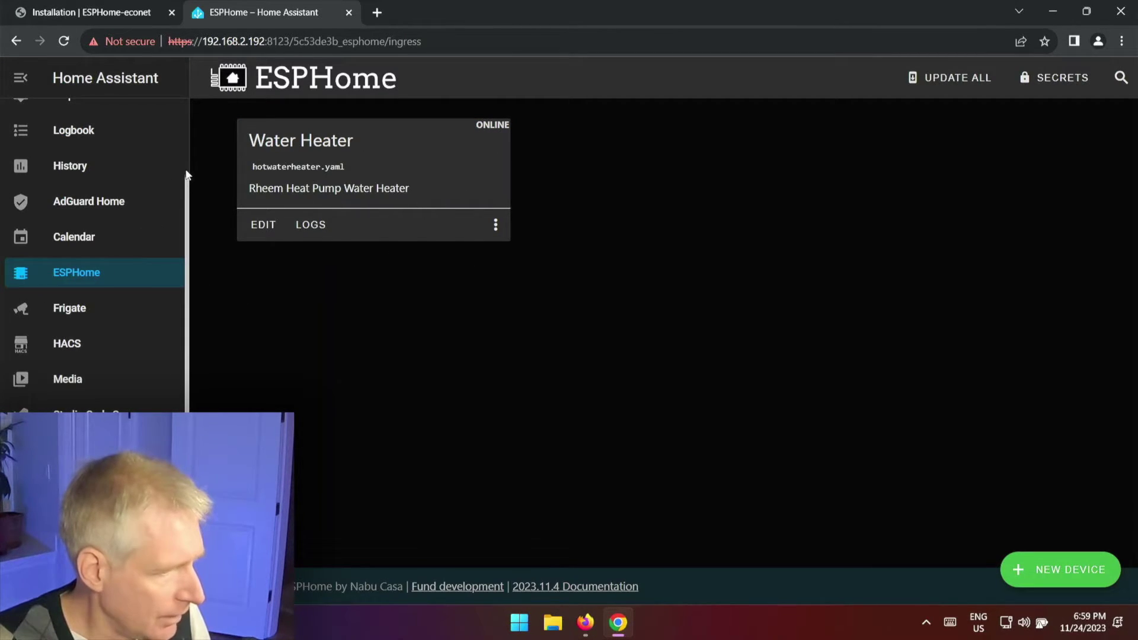
scroll(185, 175, "up", 3)
Scroll the Overview dashboard to the Water Heater and open its details (127.7 °F, target 130 °F)
left_click(83, 121)
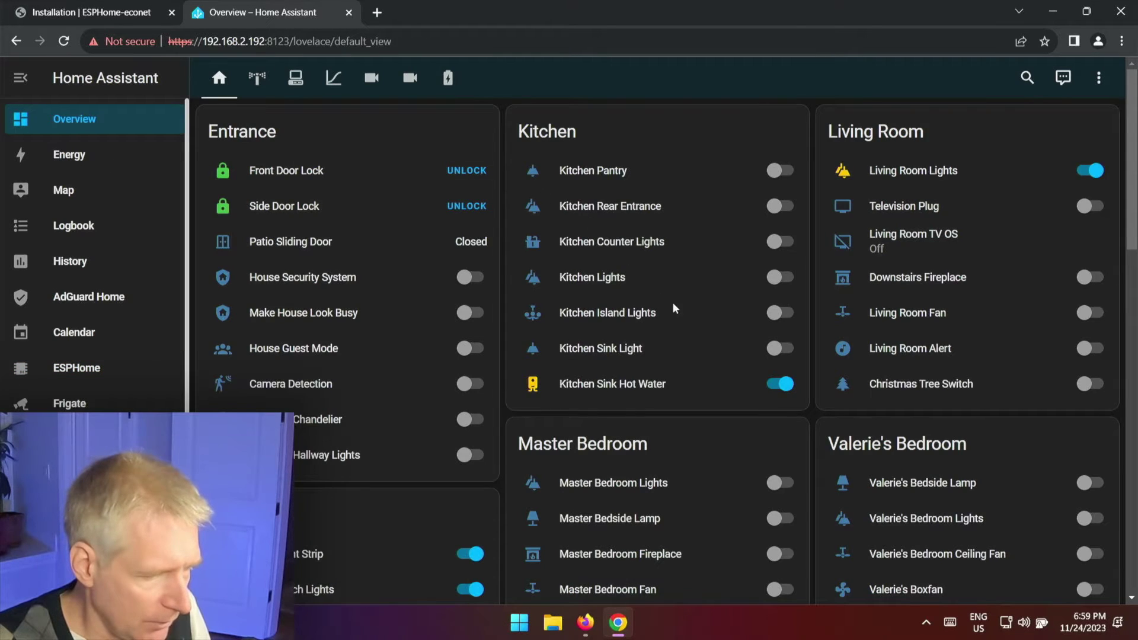
scroll(674, 307, "down", 15)
scroll(674, 311, "down", 4)
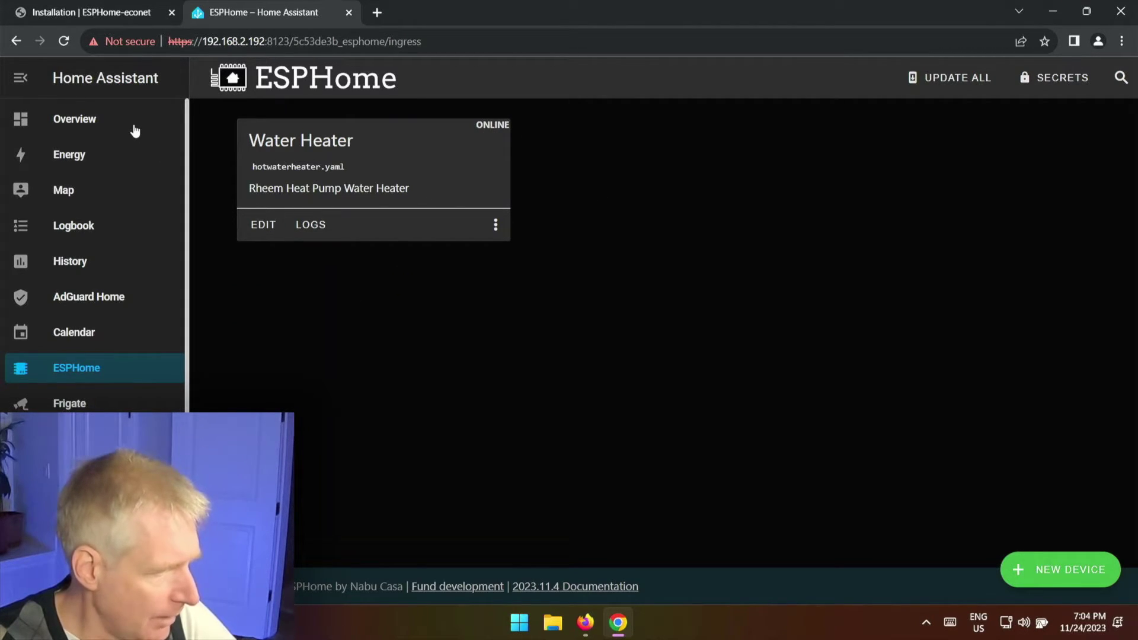
left_click(112, 126)
scroll(780, 437, "down", 5)
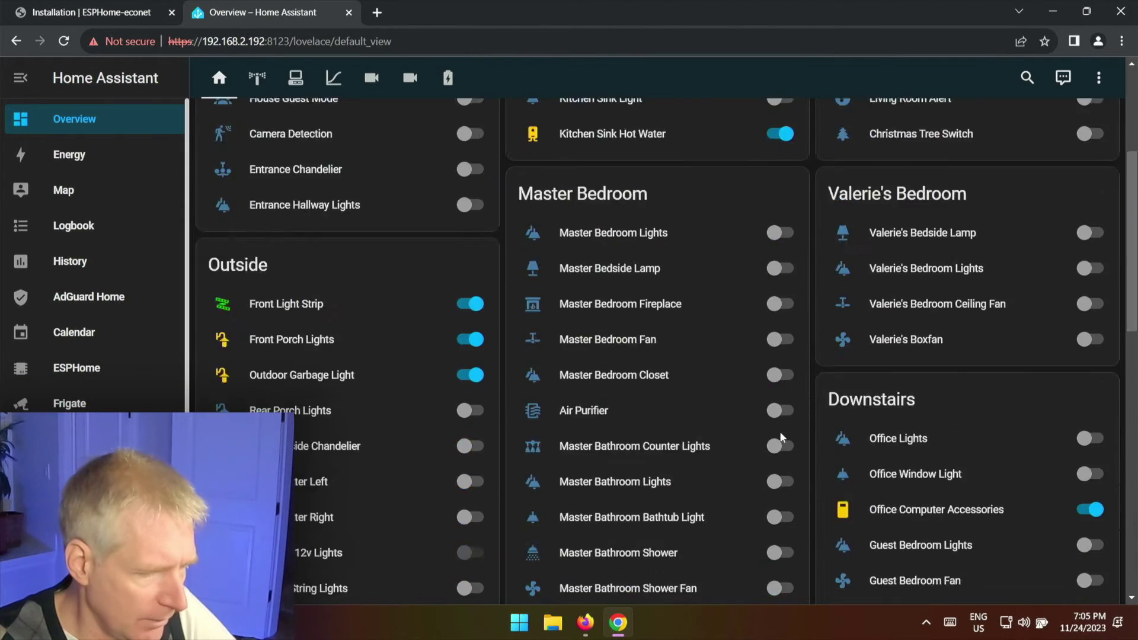
scroll(780, 438, "down", 5)
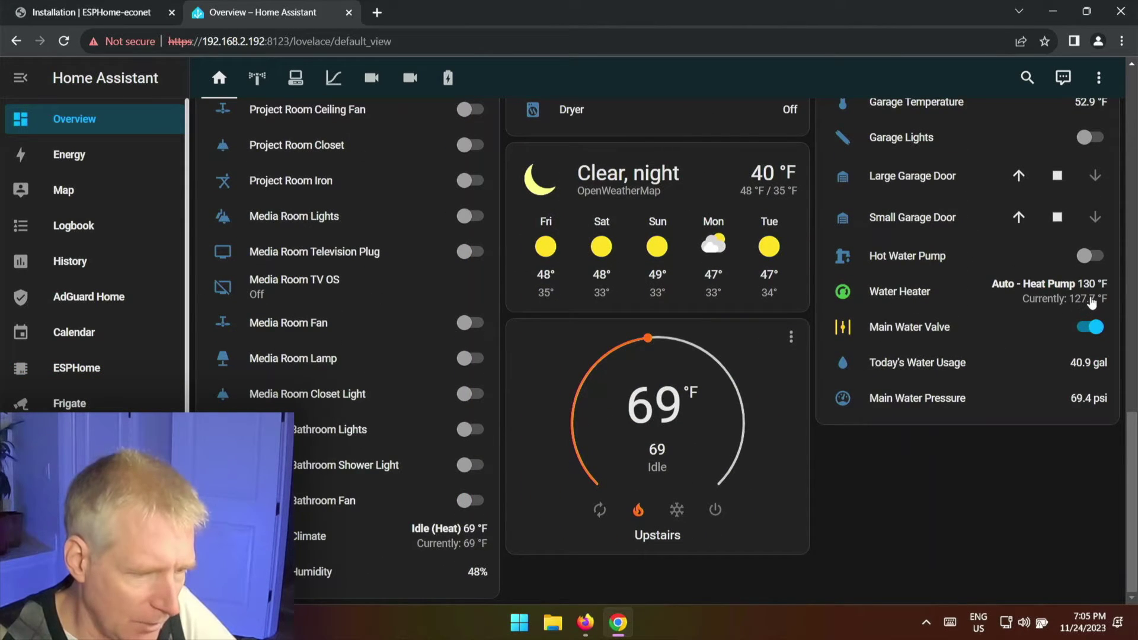
left_click(922, 293)
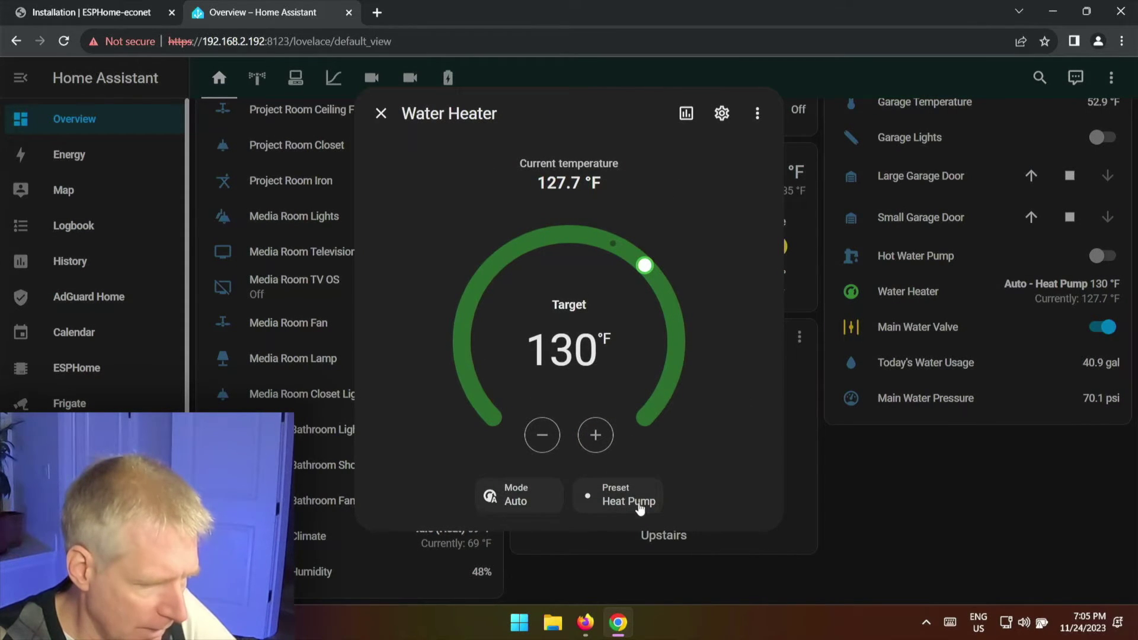
Open the water heater's device info page and check the Active Alerts sensor history
left_click(758, 114)
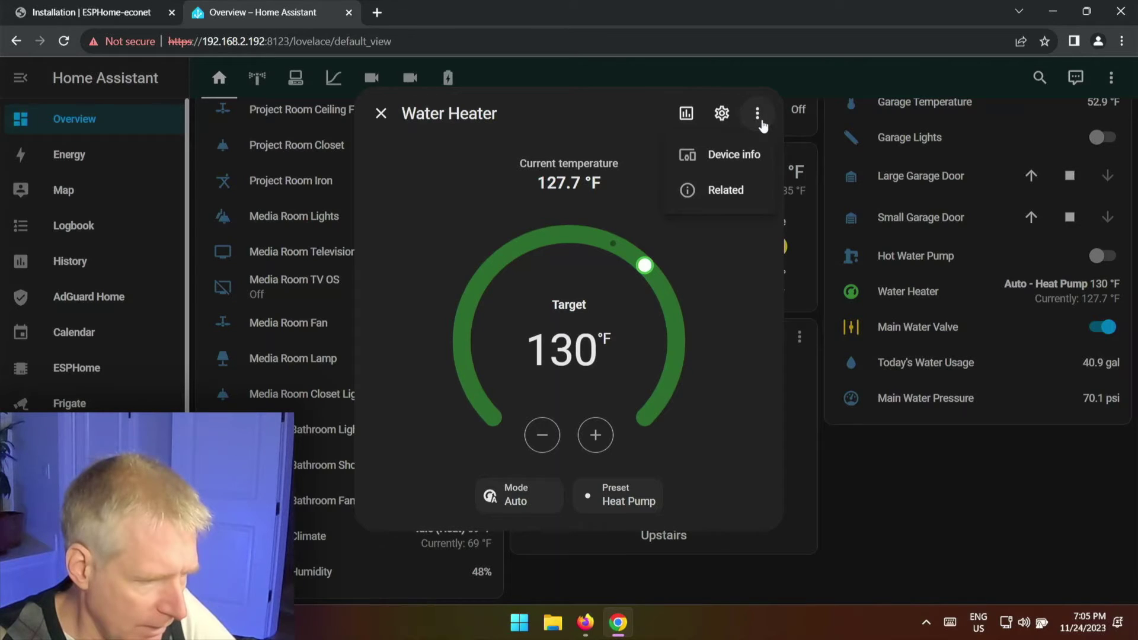
left_click(729, 153)
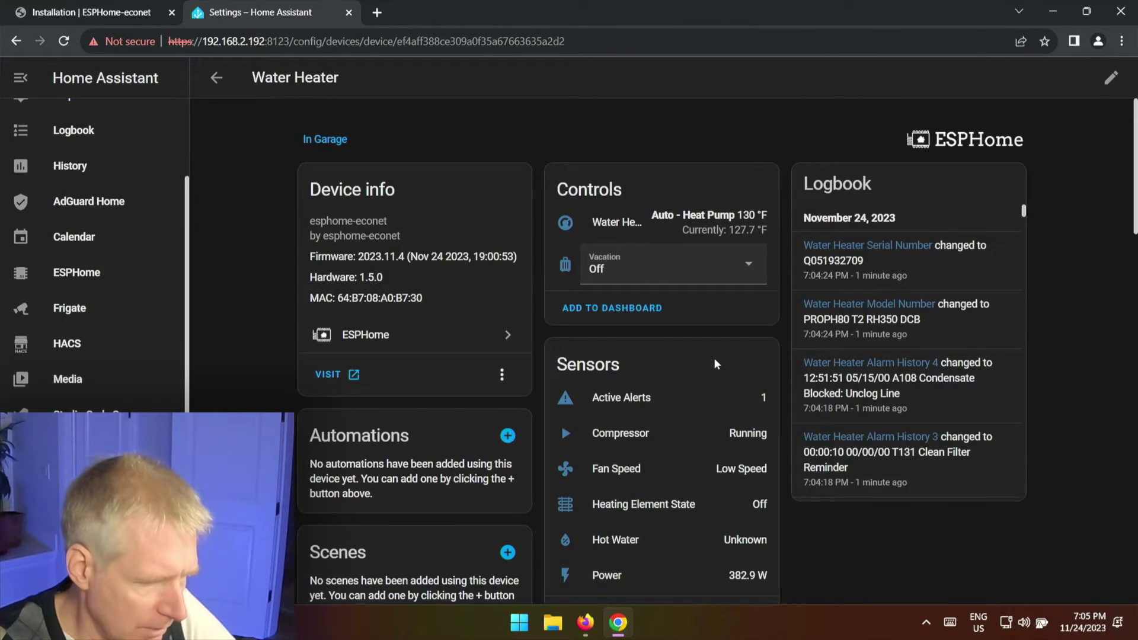
scroll(713, 361, "down", 1)
left_click(620, 325)
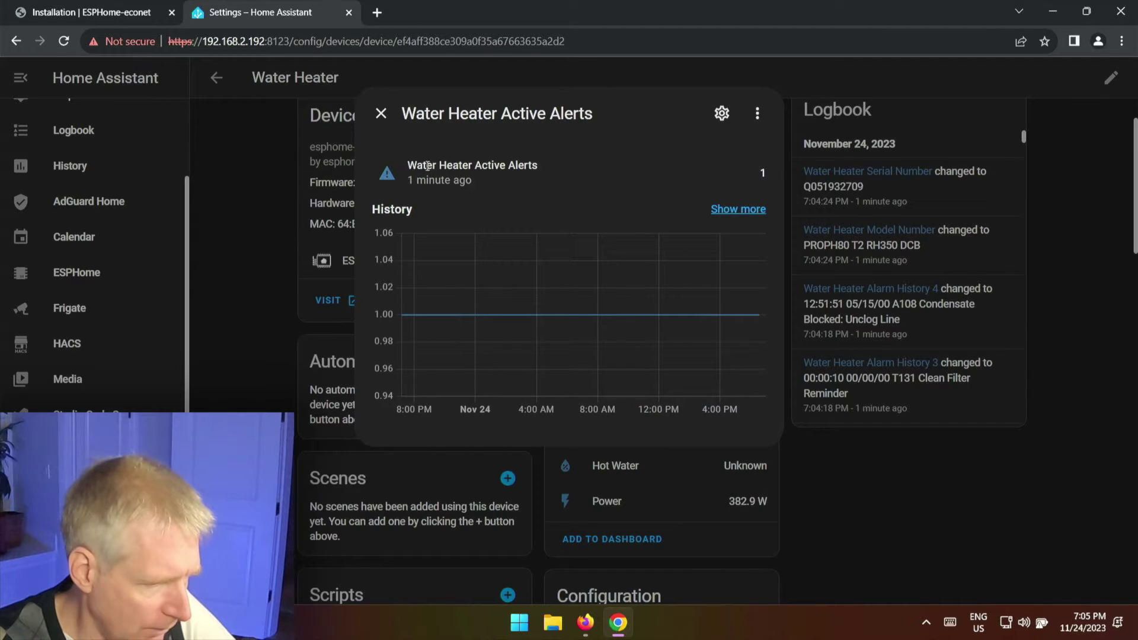
left_click(380, 113)
Review the device's diagnostic sensors, then return to the Overview dashboard
scroll(739, 383, "down", 2)
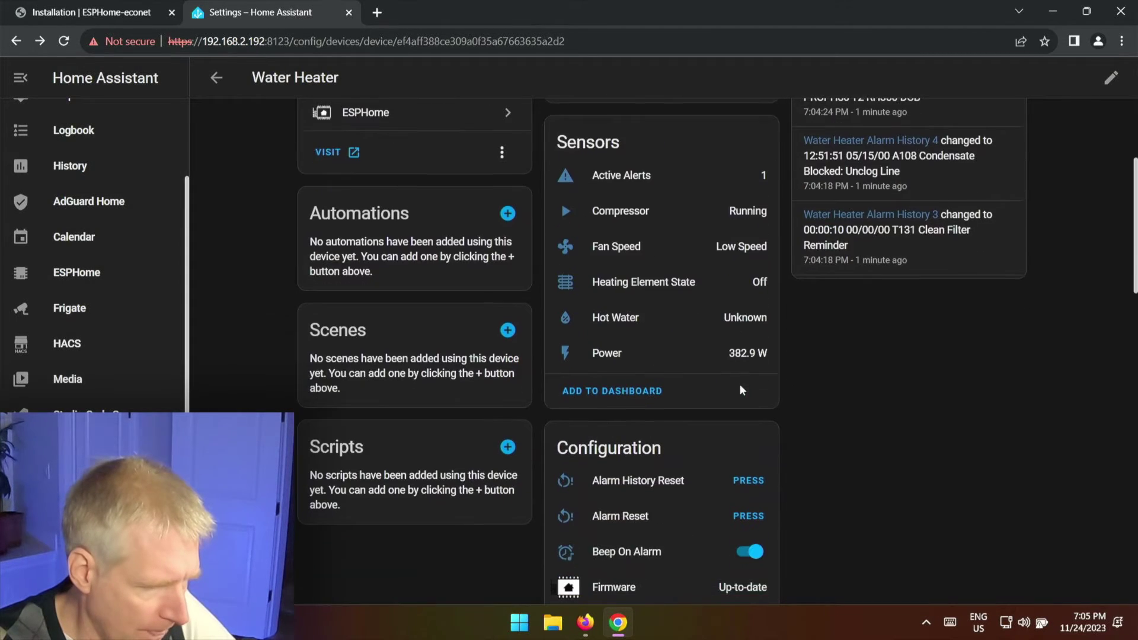
scroll(707, 340, "up", 1)
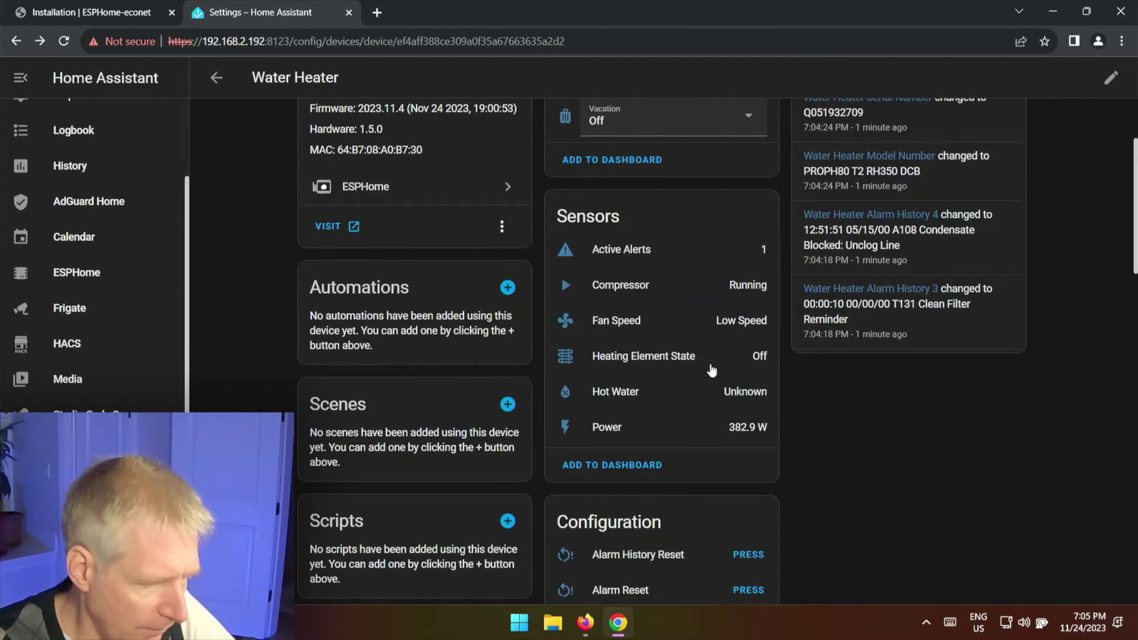
scroll(710, 373, "down", 6)
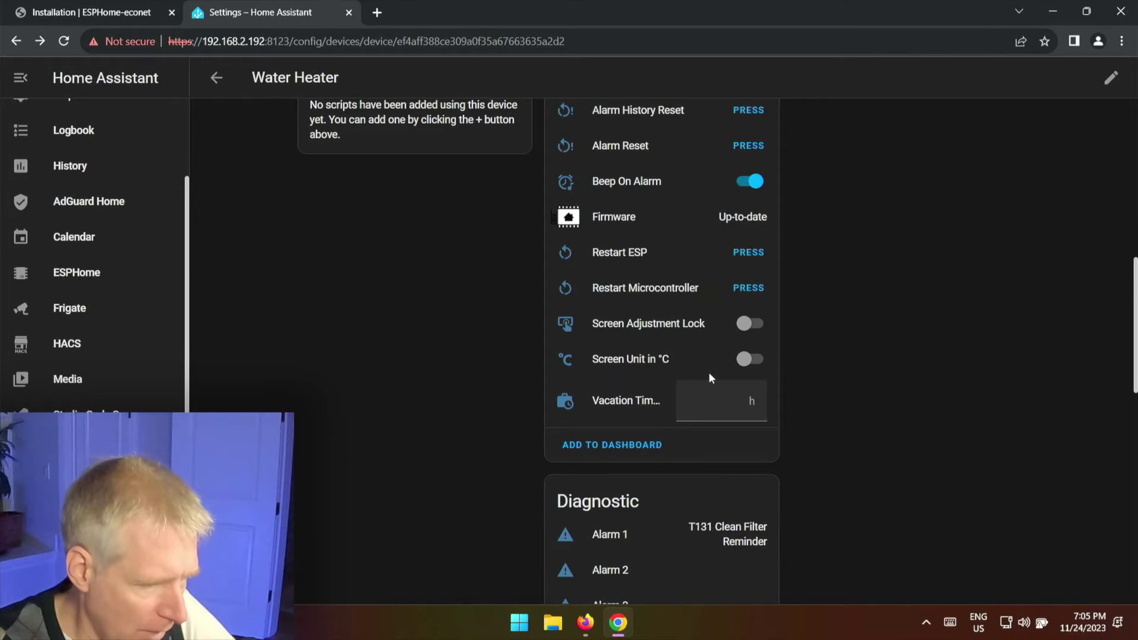
scroll(710, 377, "down", 6)
scroll(710, 379, "down", 5)
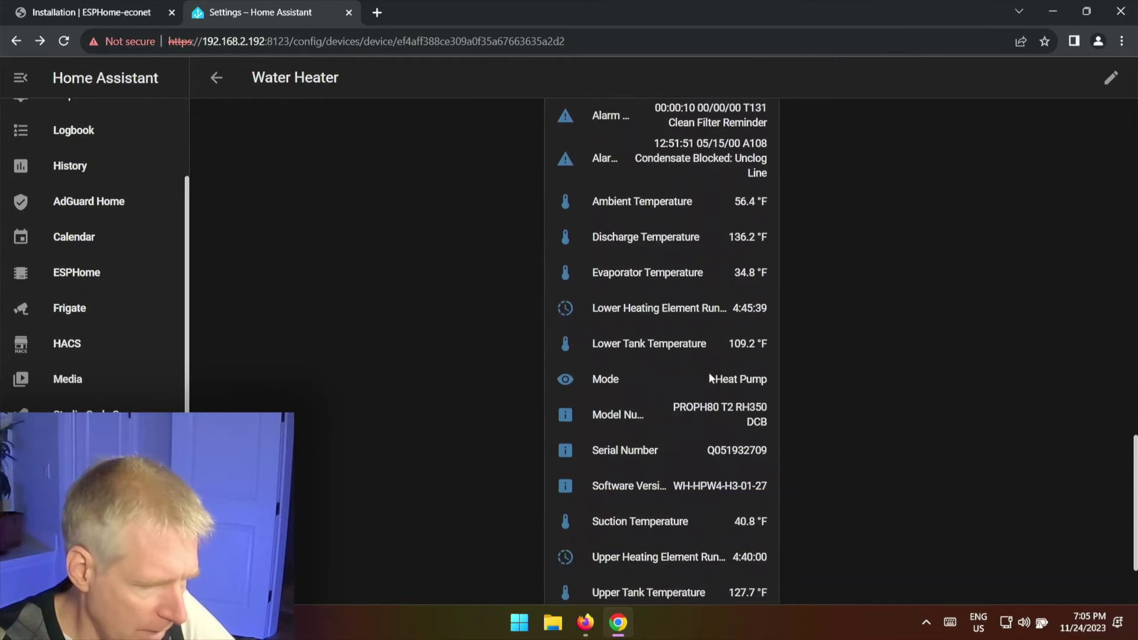
scroll(711, 375, "up", 1)
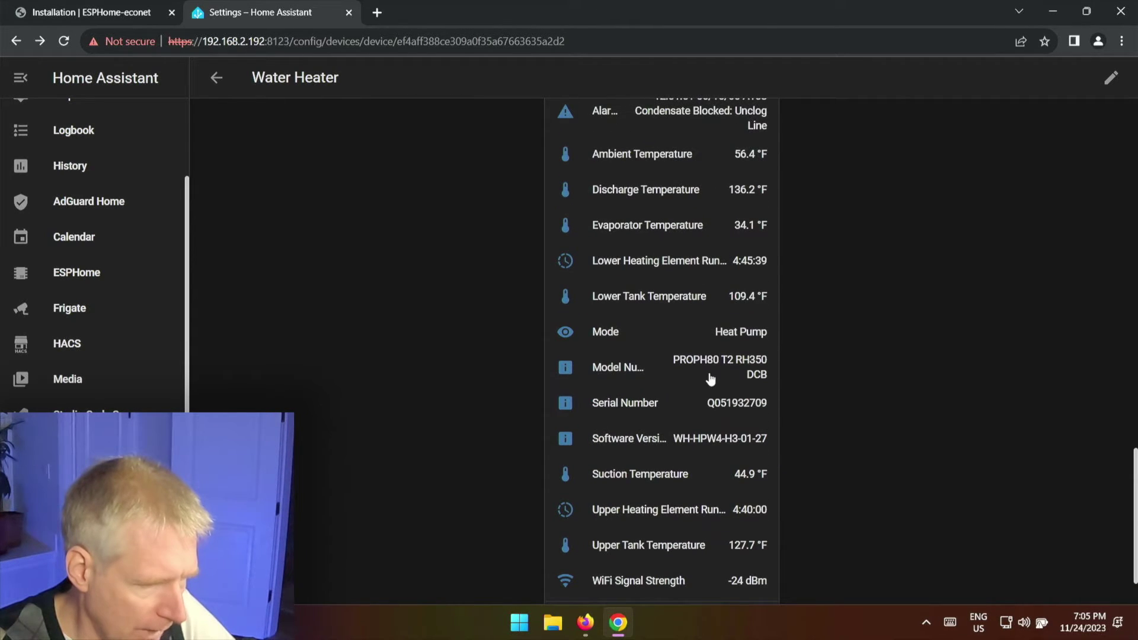
scroll(721, 509, "up", 15)
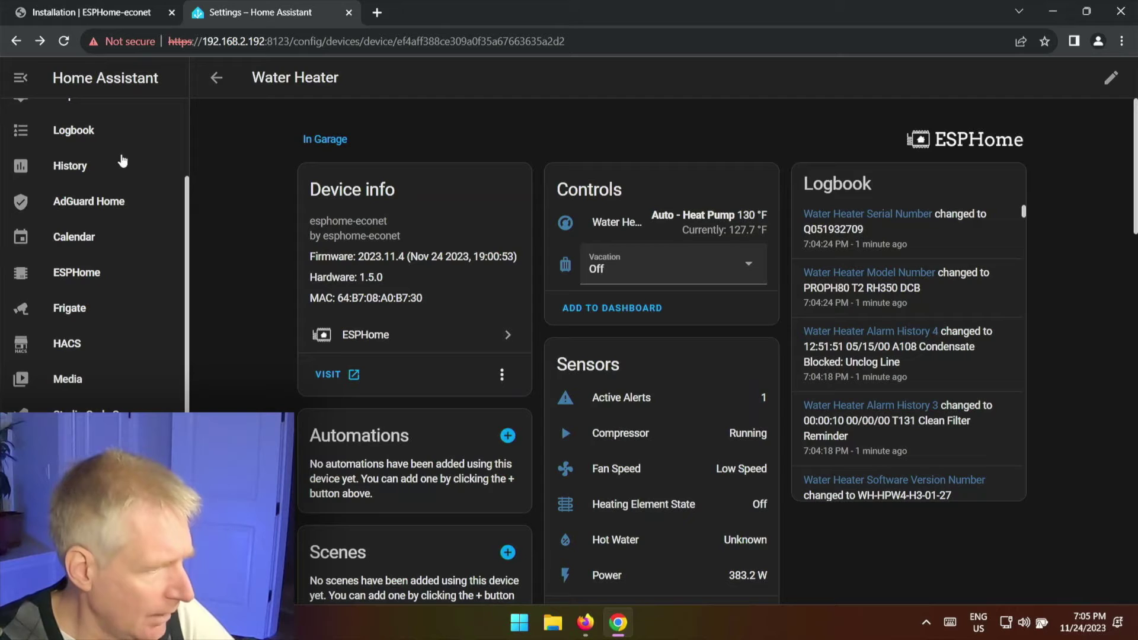
left_click(217, 86)
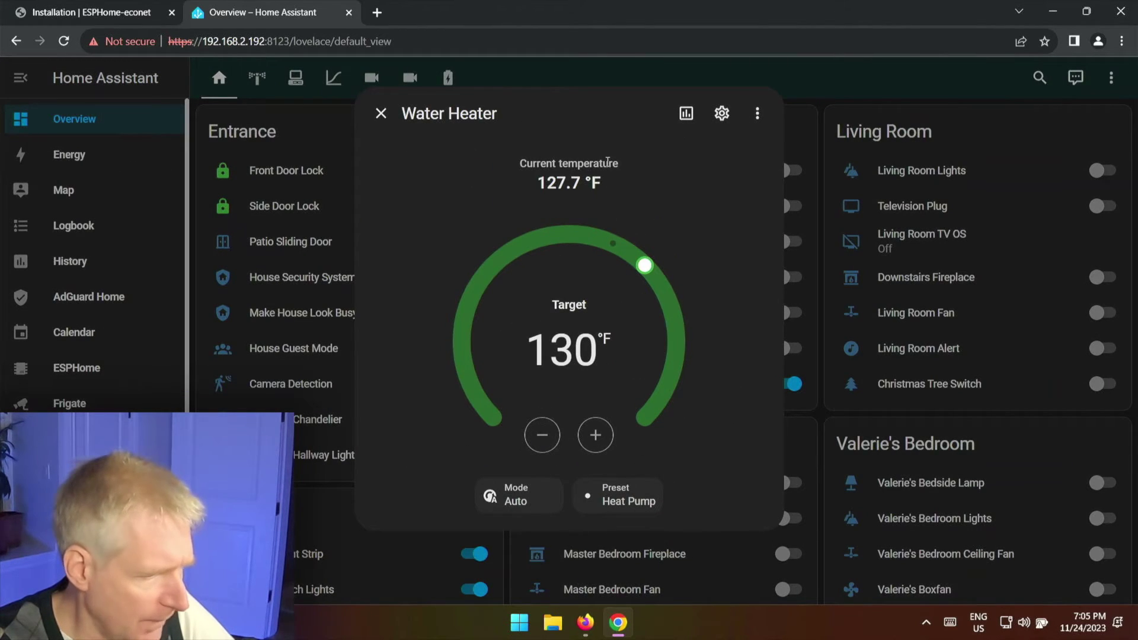
Close the Water Heater details and scroll the statistics view to the Water Heater temperature chart
left_click(379, 114)
left_click(330, 77)
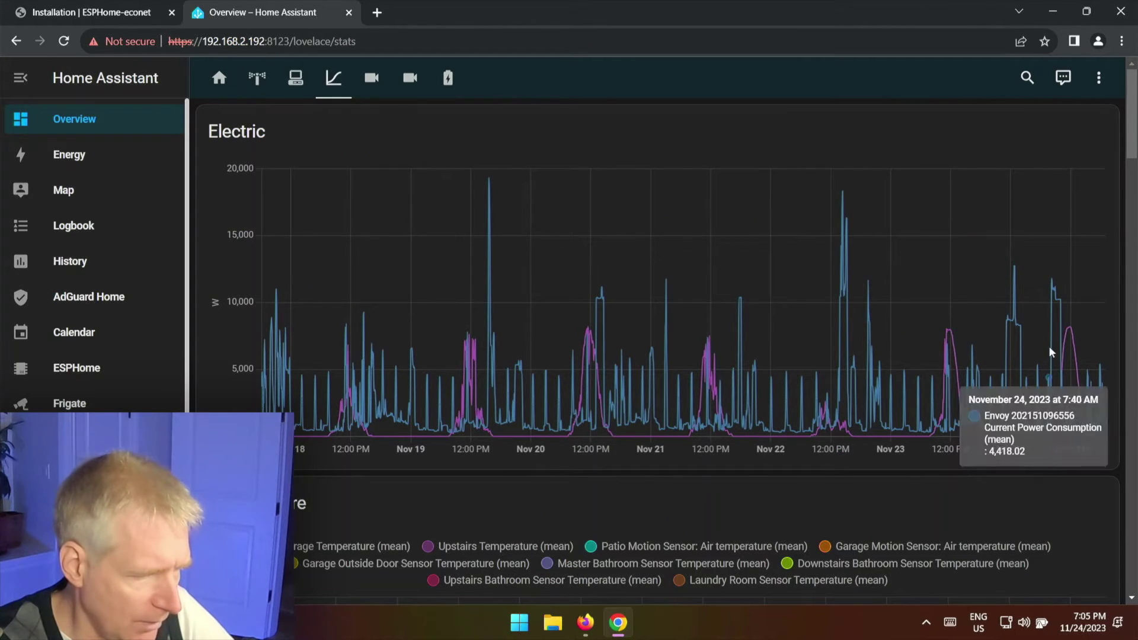
scroll(913, 430, "down", 12)
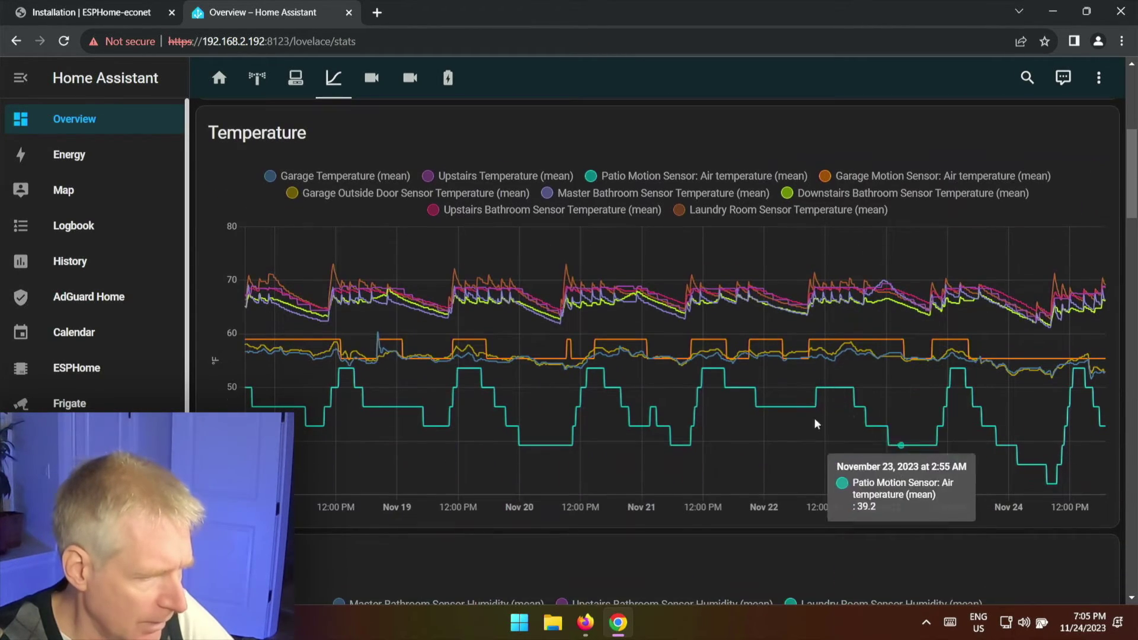
scroll(752, 426, "down", 3)
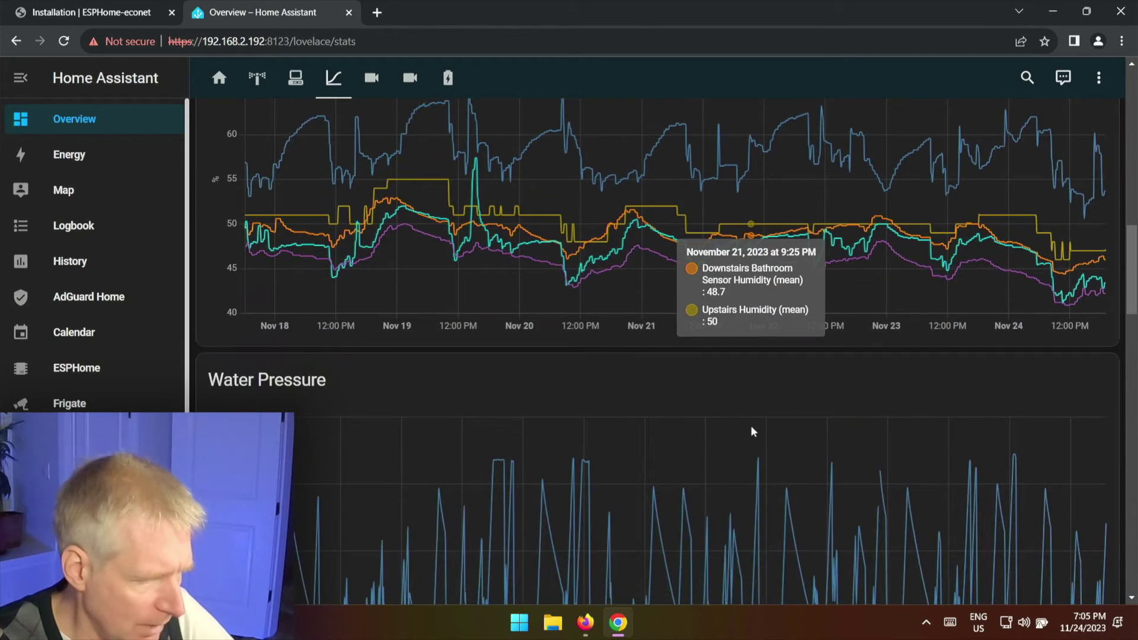
scroll(850, 397, "down", 4)
scroll(706, 439, "down", 6)
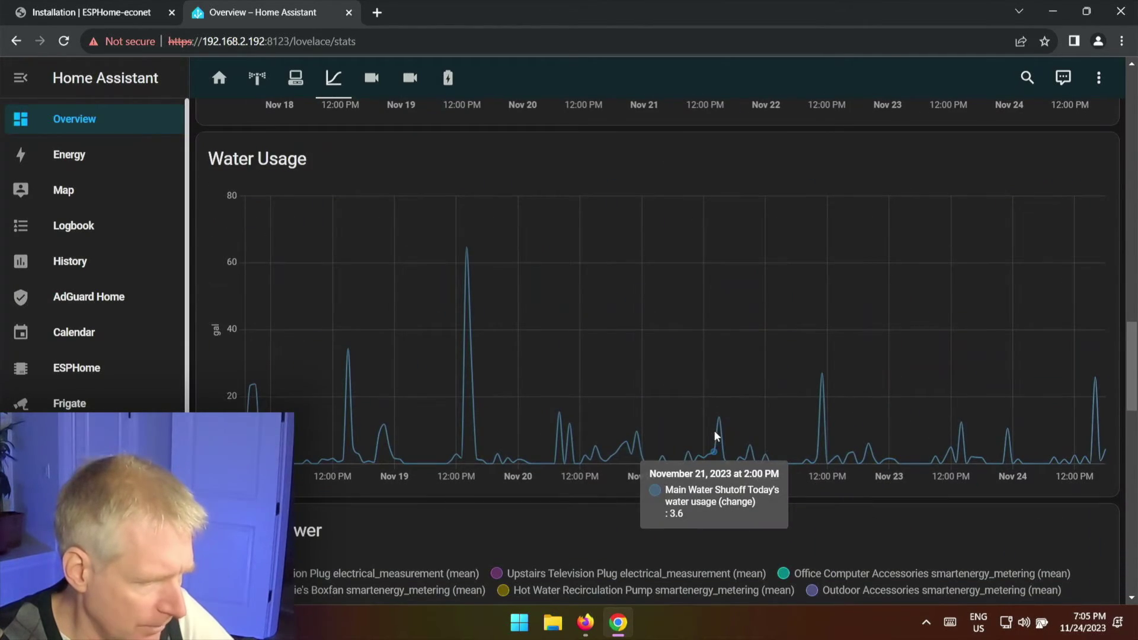
scroll(795, 469, "down", 6)
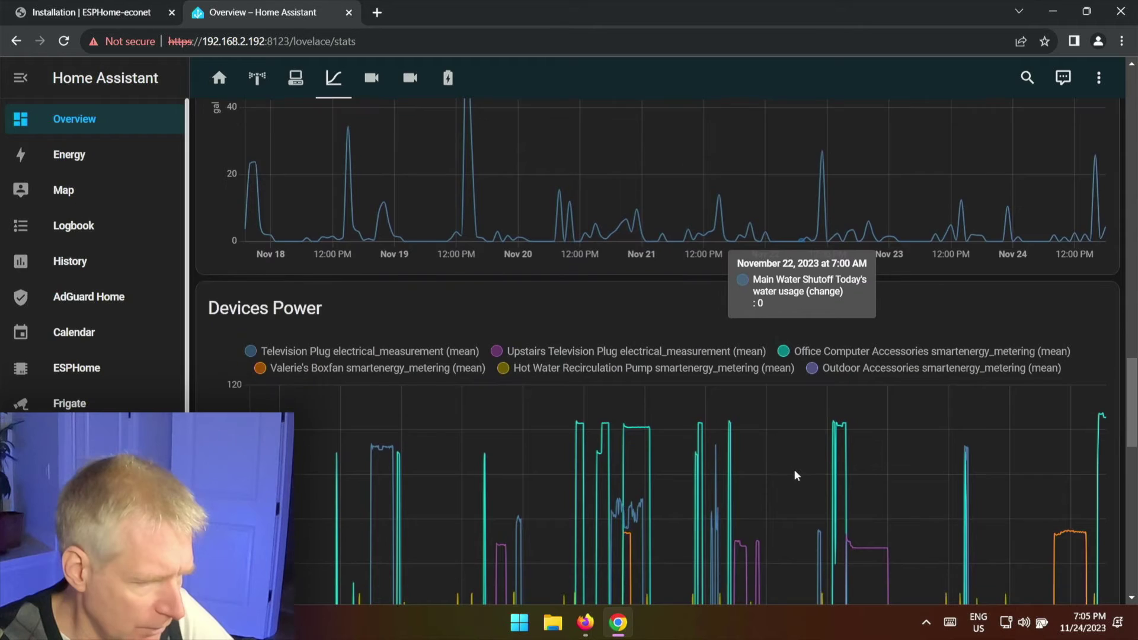
scroll(772, 457, "down", 8)
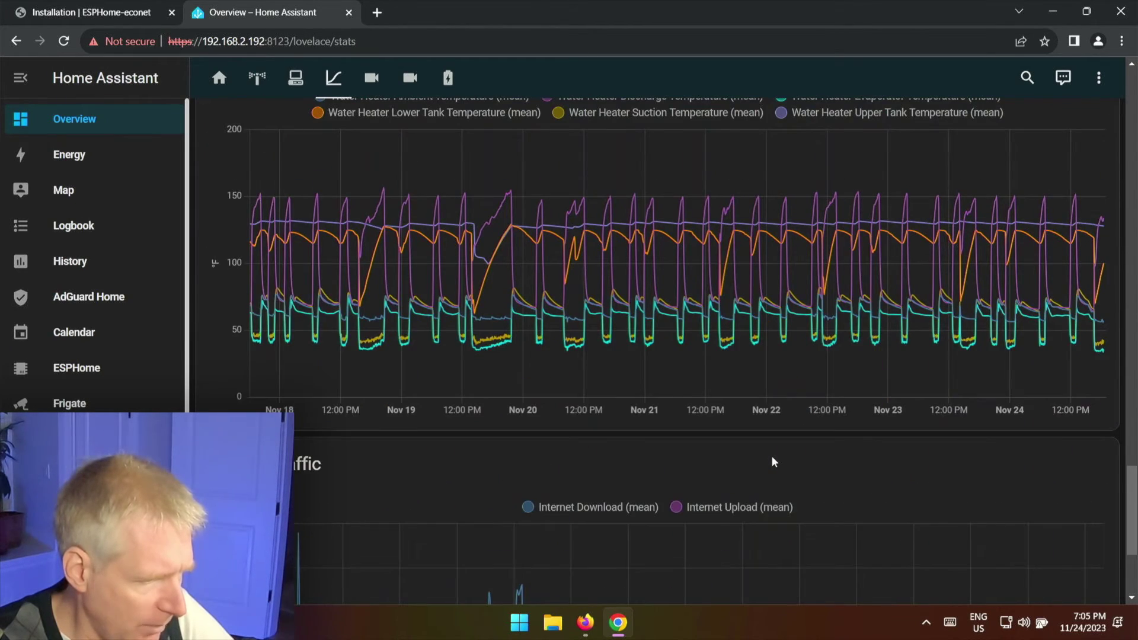
scroll(771, 456, "up", 2)
scroll(744, 458, "down", 6)
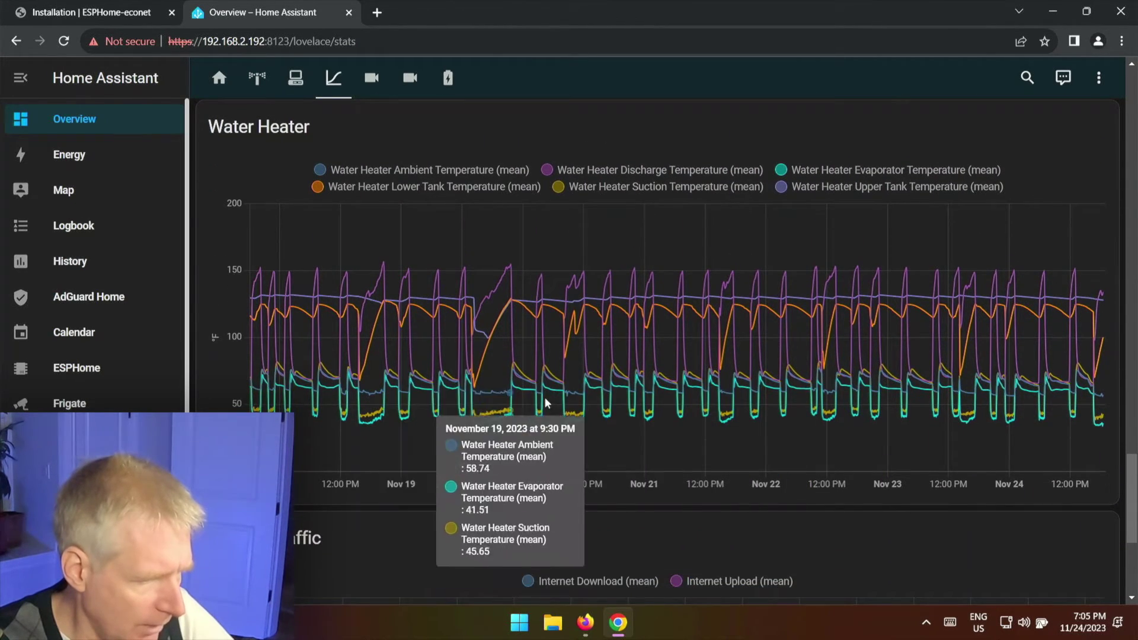
scroll(774, 520, "up", 5)
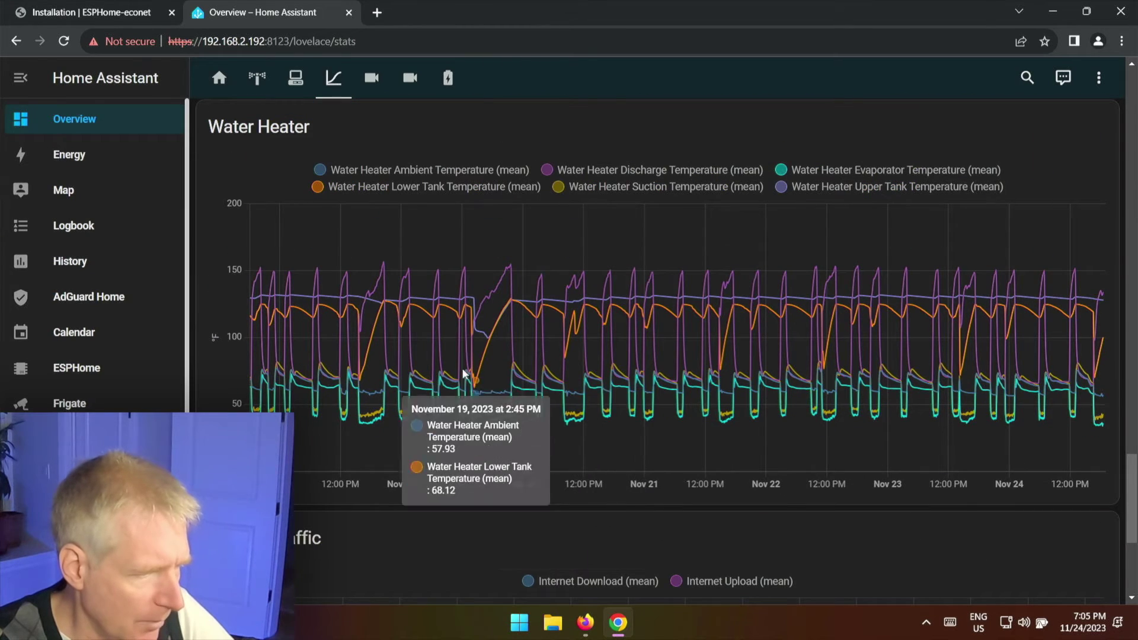
left_click_drag(1134, 462, 1134, 448)
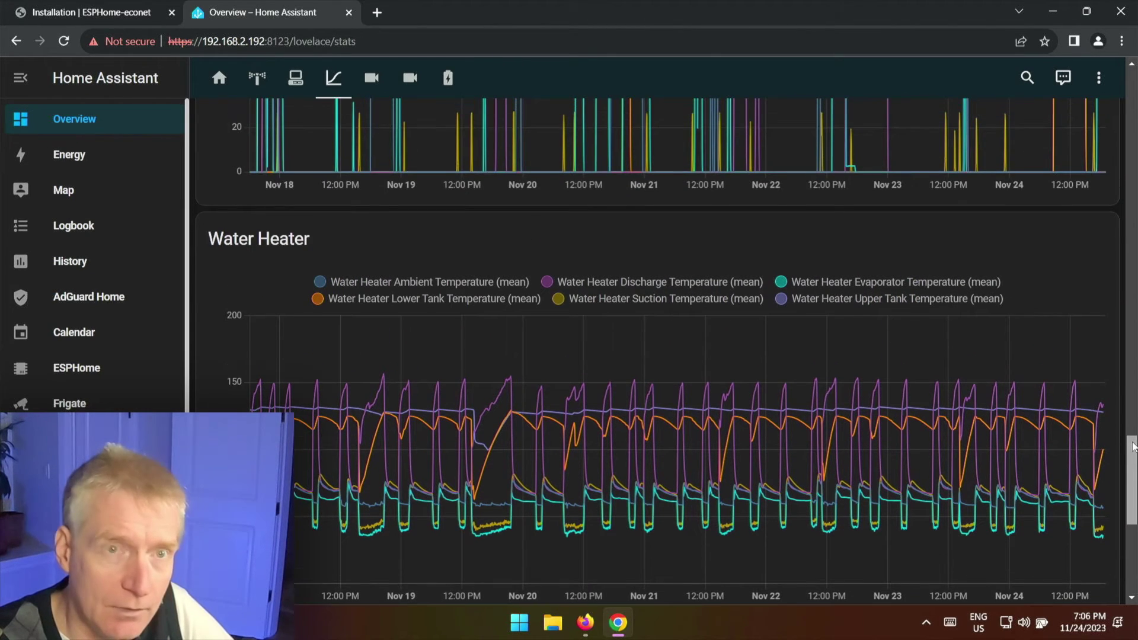
scroll(1133, 448, "down", 1)
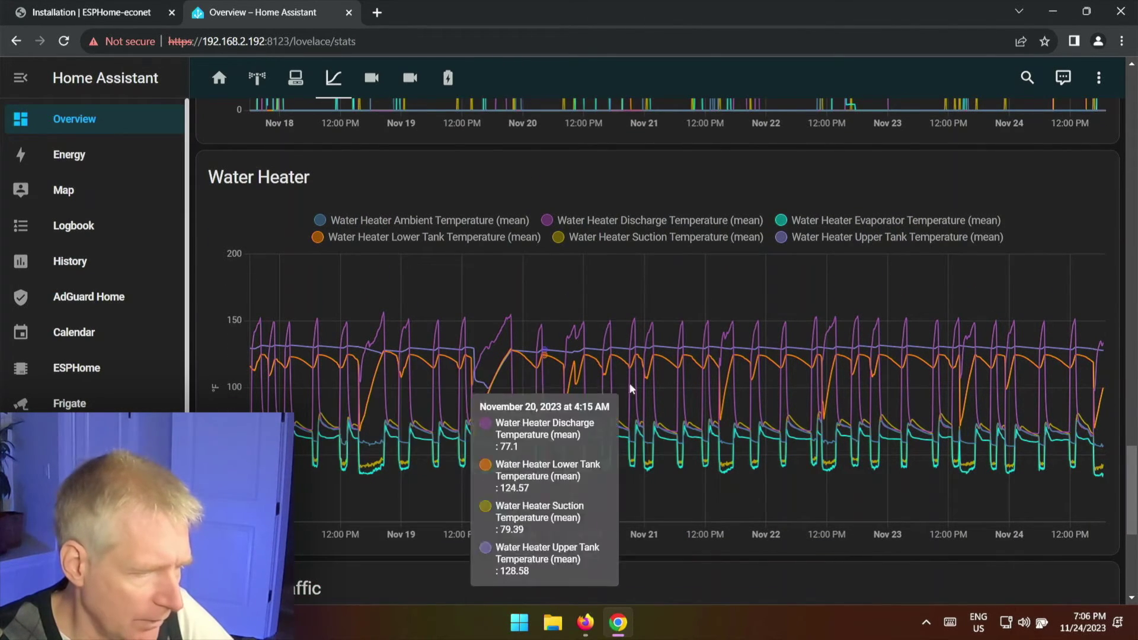